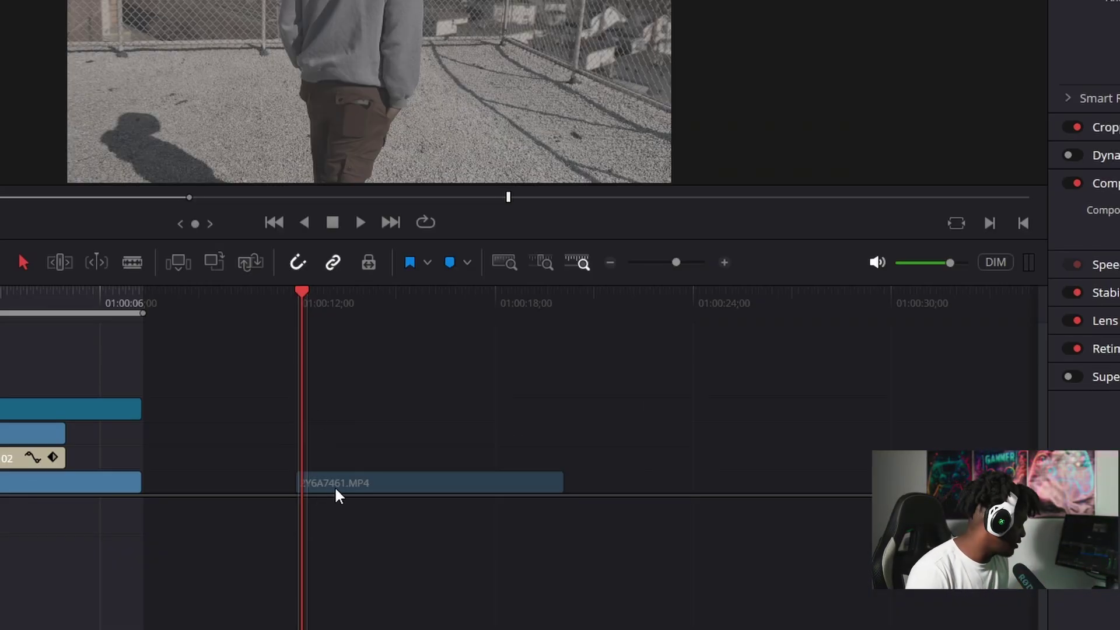
Step: Stack a copy of the second rooftop clip on V3, with the mHello 3D Title 02 title on V2 between them
{"action": "left_click", "coordinate": [336, 487]}
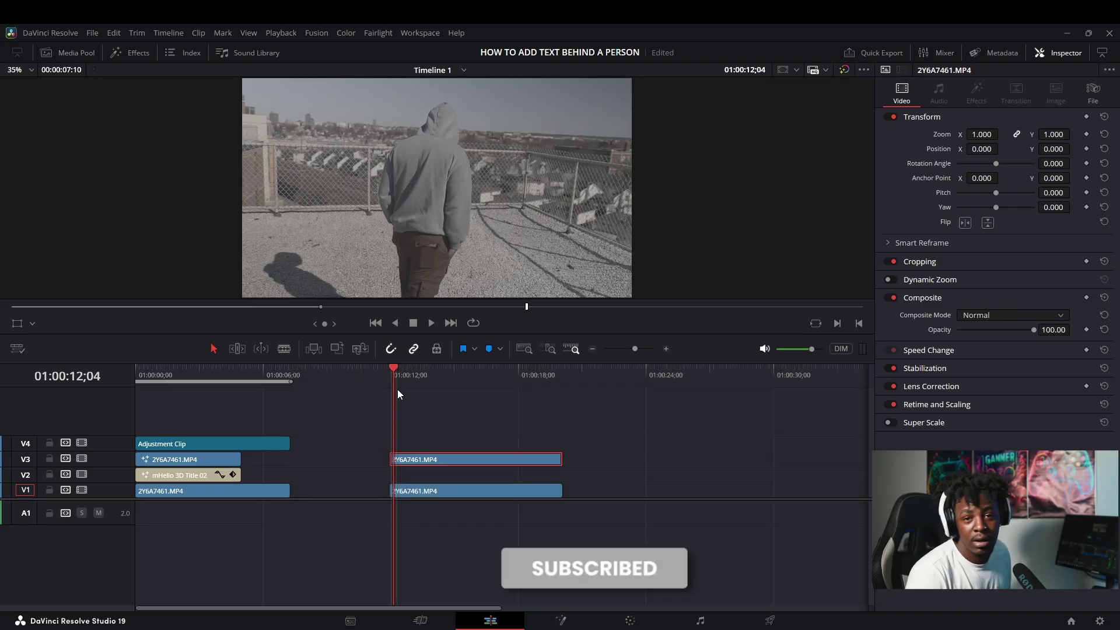
{"action": "left_click_drag", "start_coordinate": [398, 394], "coordinate": [390, 392]}
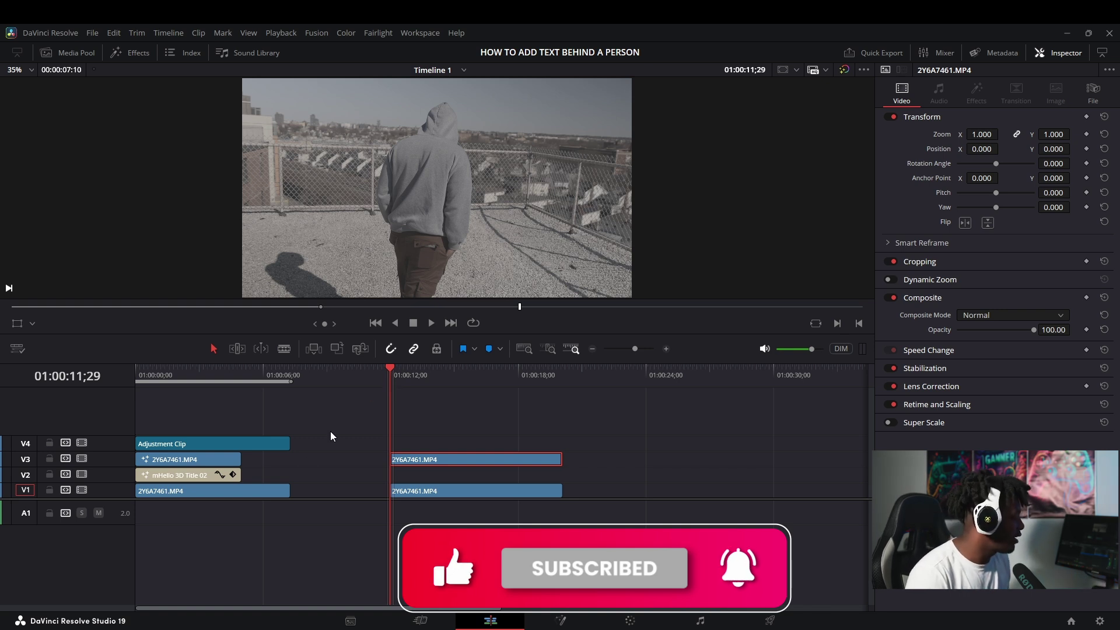
{"action": "left_click", "coordinate": [180, 477]}
{"action": "left_click_drag", "start_coordinate": [178, 479], "coordinate": [377, 452]}
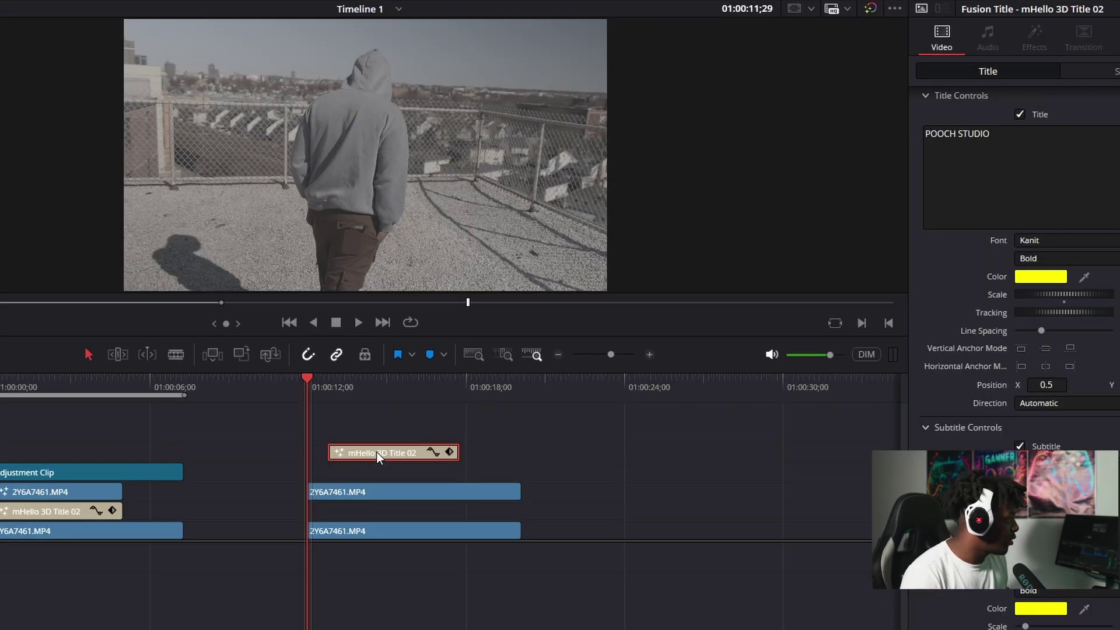
{"action": "left_click_drag", "start_coordinate": [376, 451], "coordinate": [377, 459]}
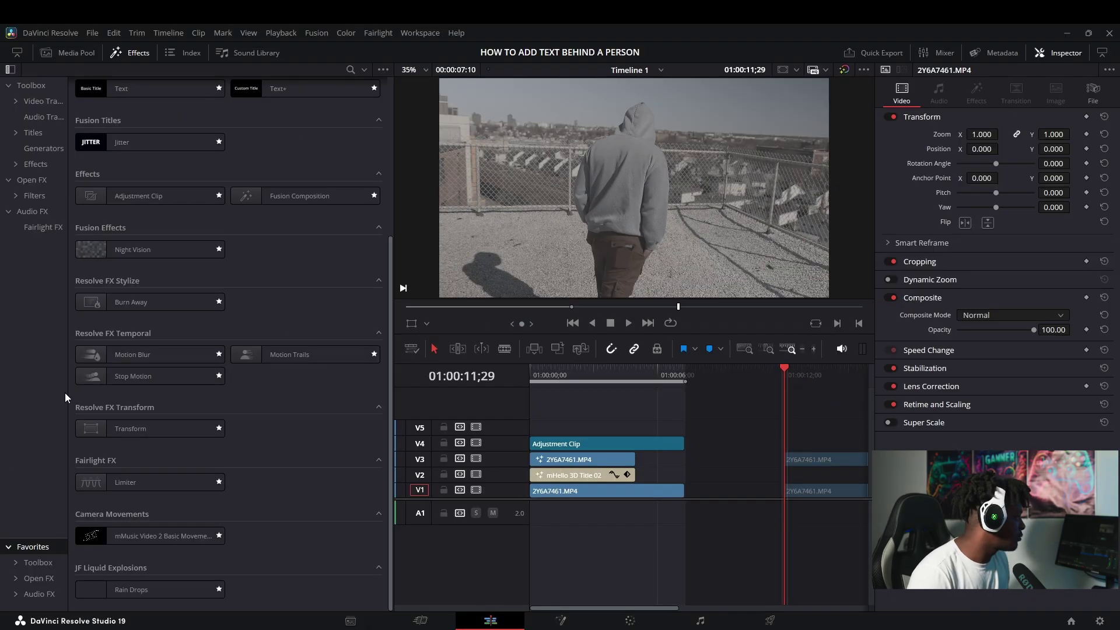
{"action": "left_click", "coordinate": [33, 132]}
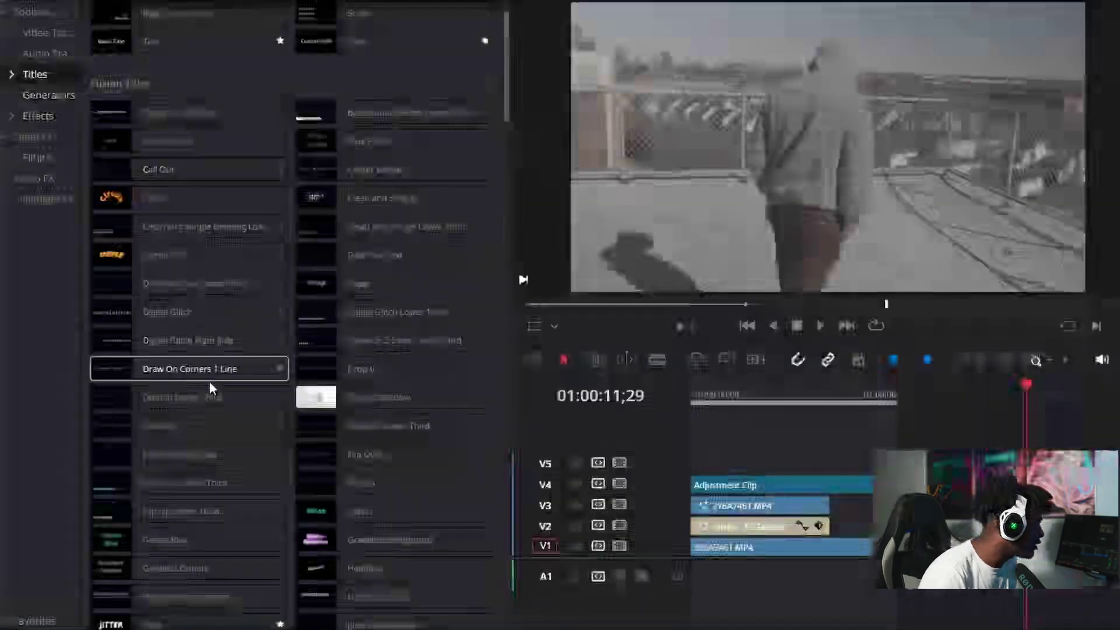
{"action": "left_click_drag", "start_coordinate": [505, 105], "coordinate": [470, 627]}
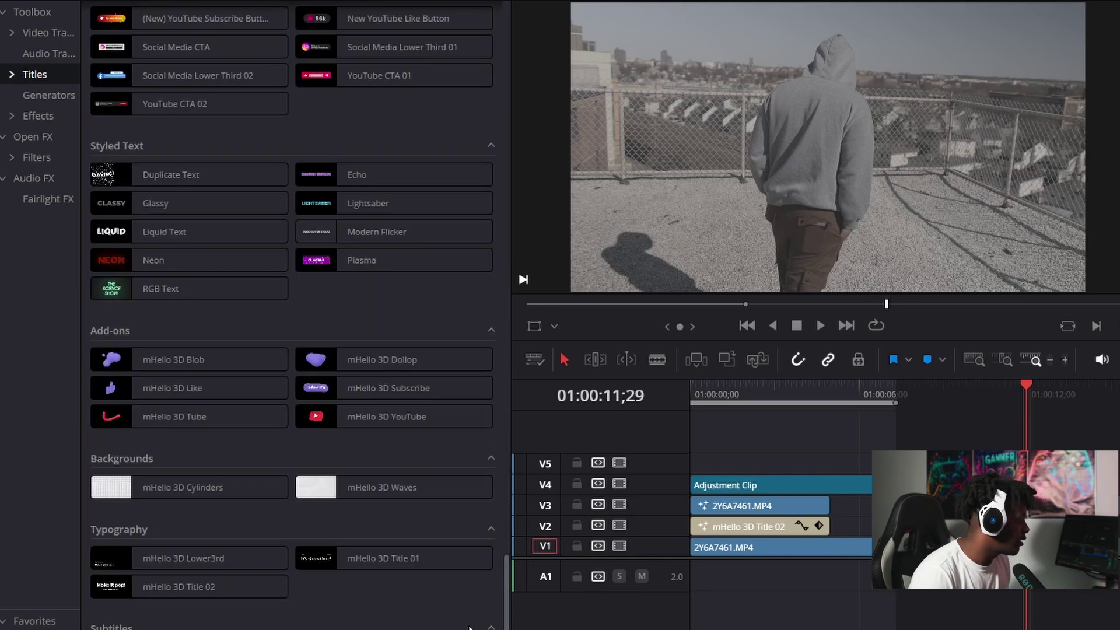
{"action": "left_click", "coordinate": [213, 590]}
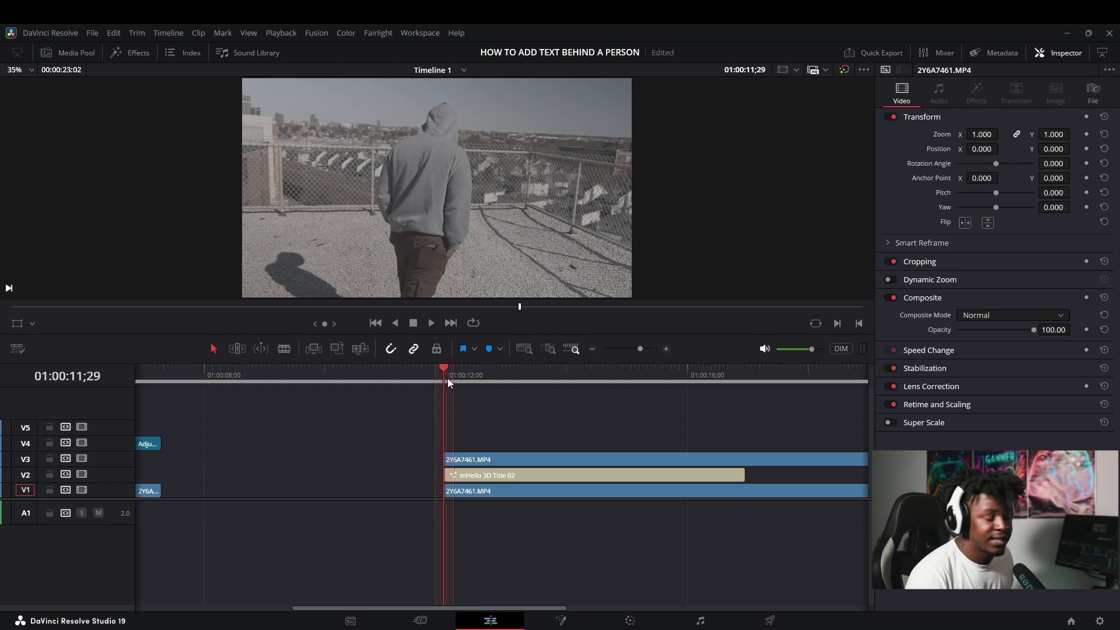
Step: Play back the stacked section to review it
{"action": "key", "text": "space"}
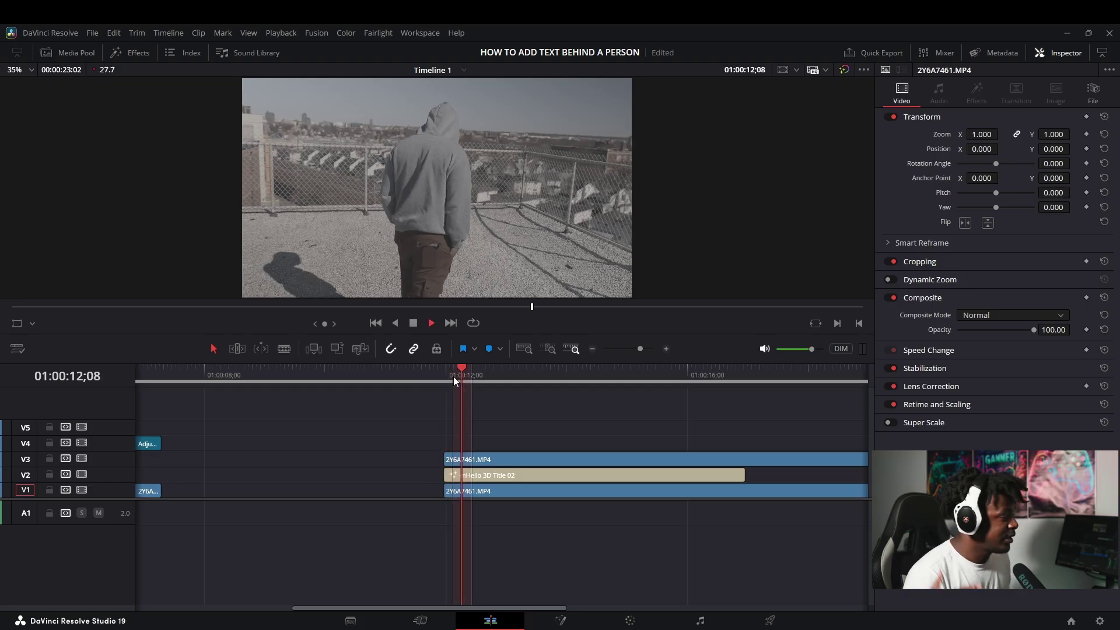
{"action": "key", "text": "space"}
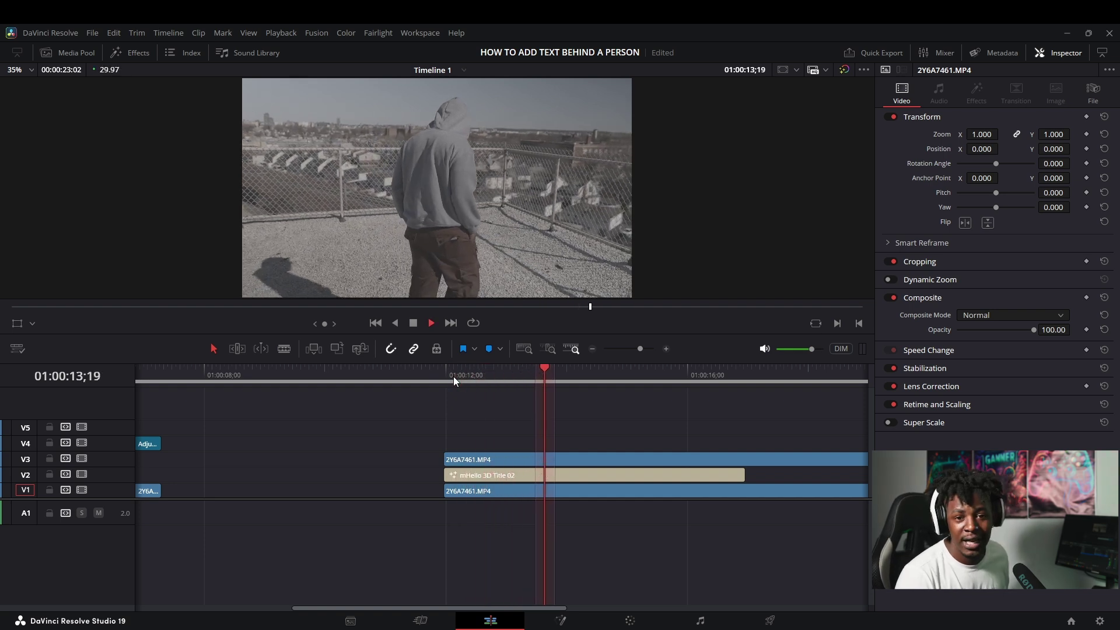
{"action": "key", "text": "space"}
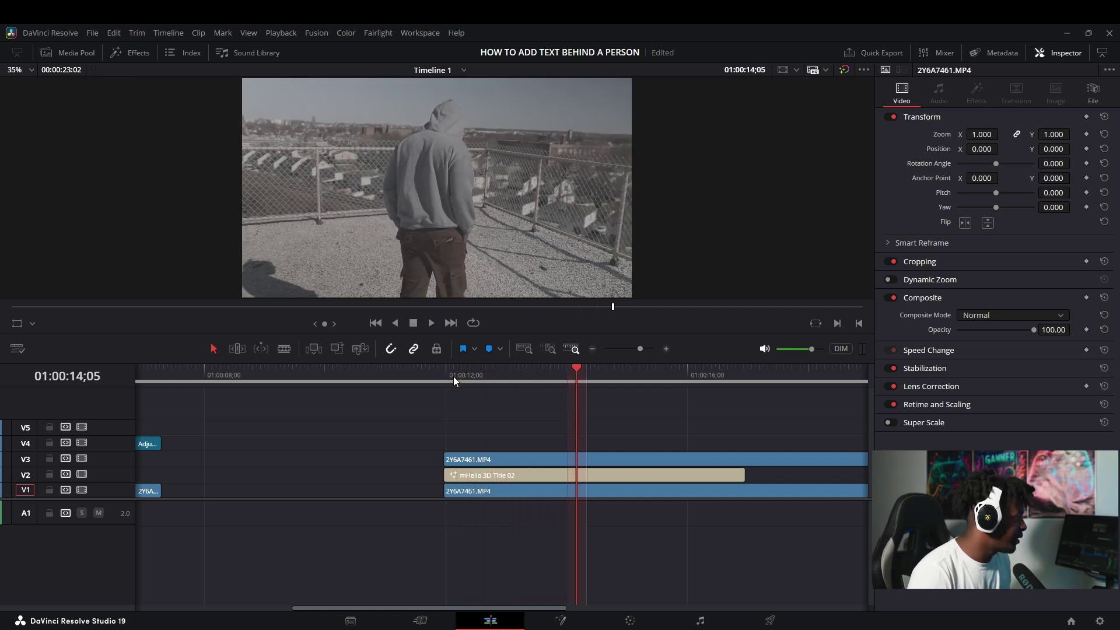
{"action": "key", "text": "space"}
Step: With V3 hidden, set the title text to POOCHSTUDIO over TO THE WORLD, then re-enable V3
{"action": "left_click", "coordinate": [81, 459]}
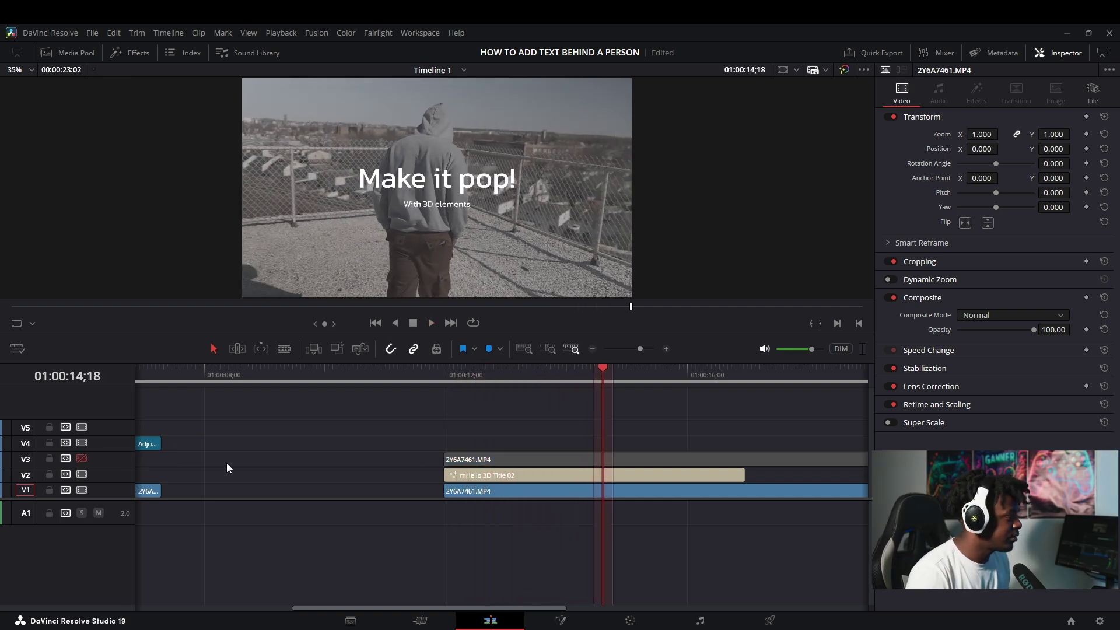
{"action": "left_click_drag", "start_coordinate": [503, 380], "coordinate": [516, 386]}
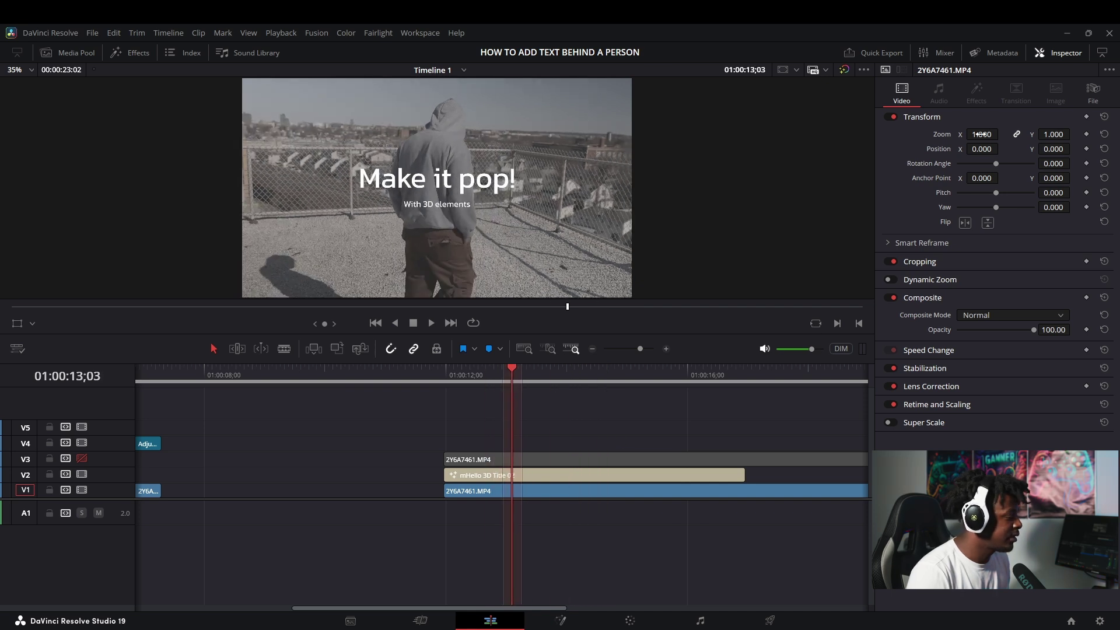
{"action": "left_click", "coordinate": [542, 476]}
{"action": "left_click", "coordinate": [891, 286]}
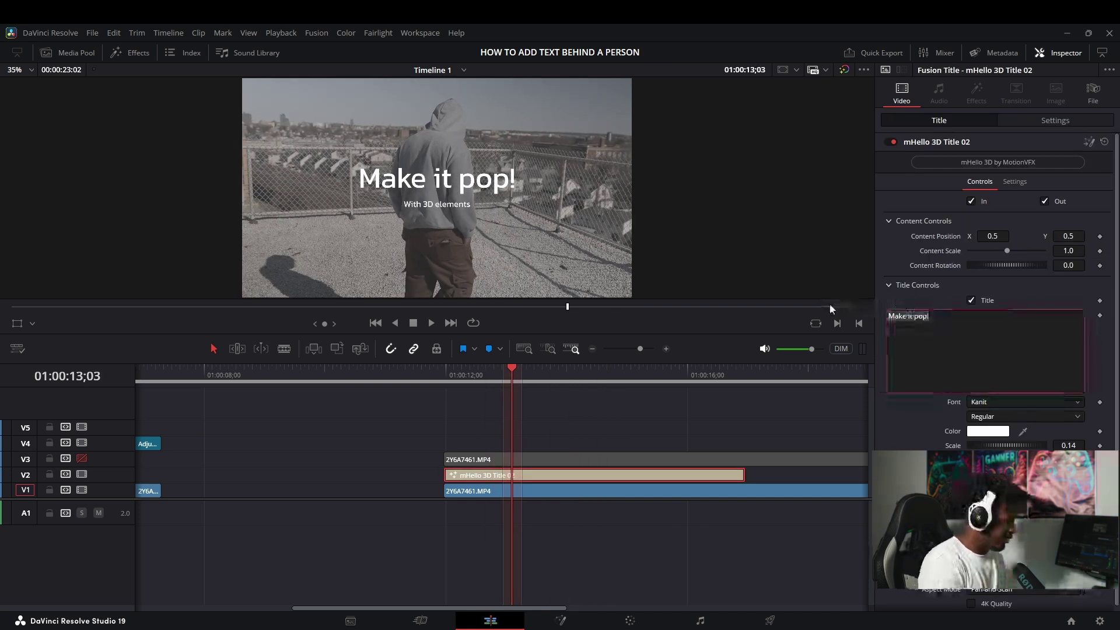
{"action": "type", "text": "POOC"}
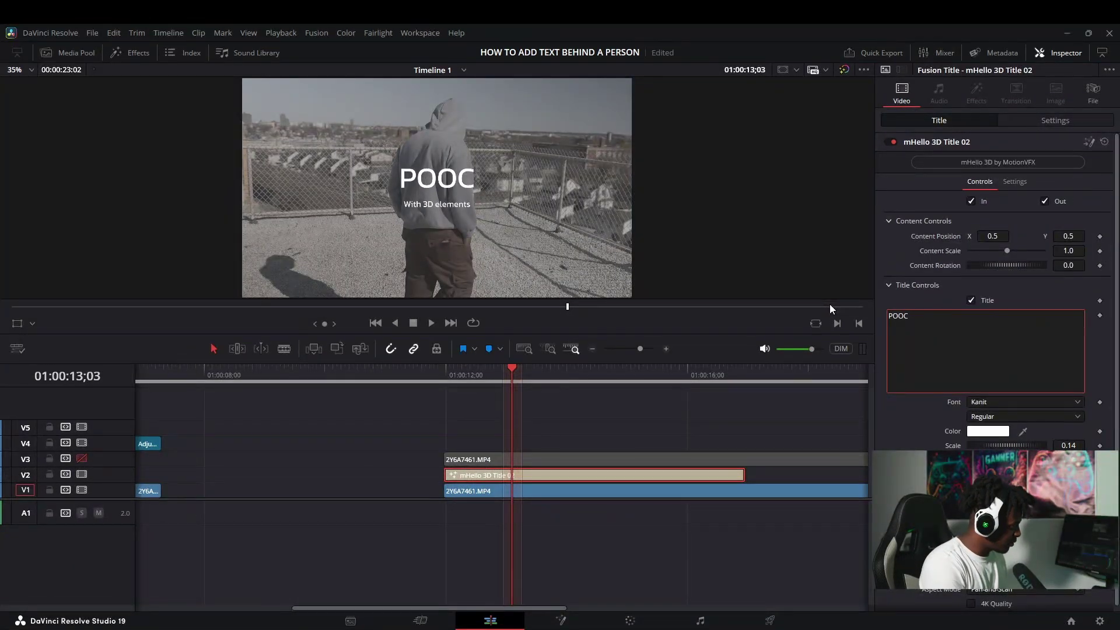
{"action": "type", "text": "HSTUDIO"}
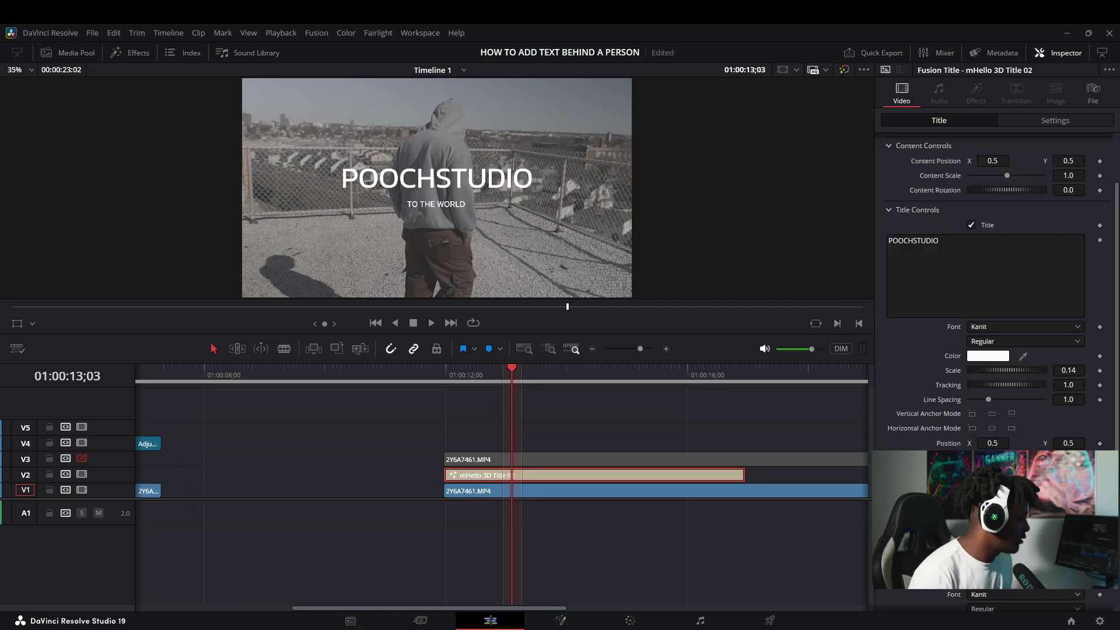
{"action": "left_click", "coordinate": [81, 459]}
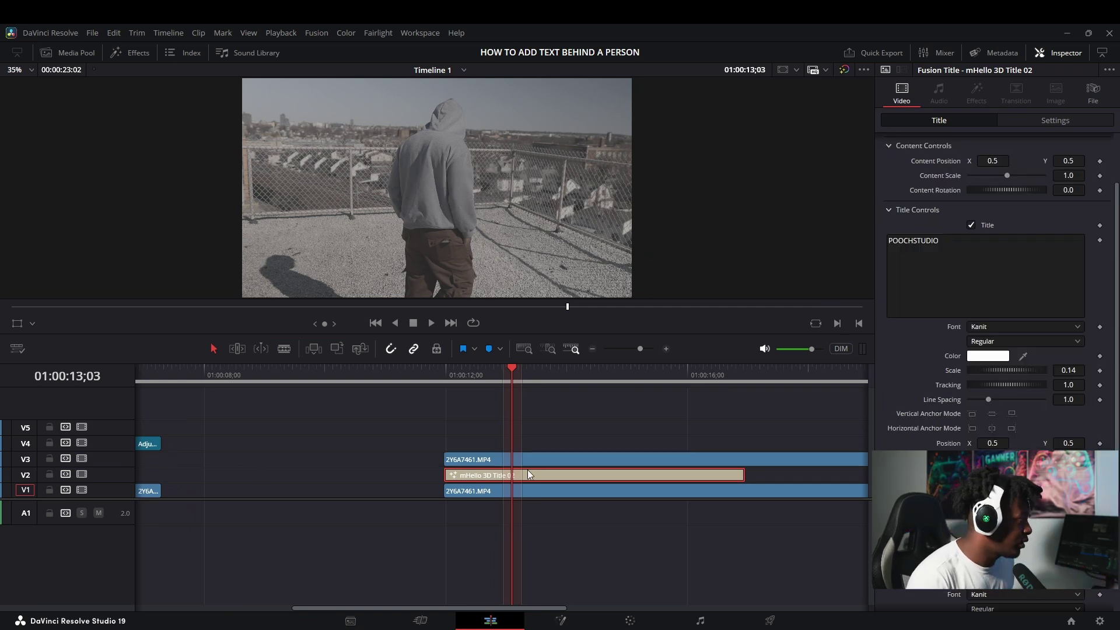
Step: Split the top rooftop clip at the playhead and select its left part
{"action": "left_click", "coordinate": [503, 460]}
{"action": "scroll", "coordinate": [576, 493], "scroll_direction": "down", "scroll_amount": 3}
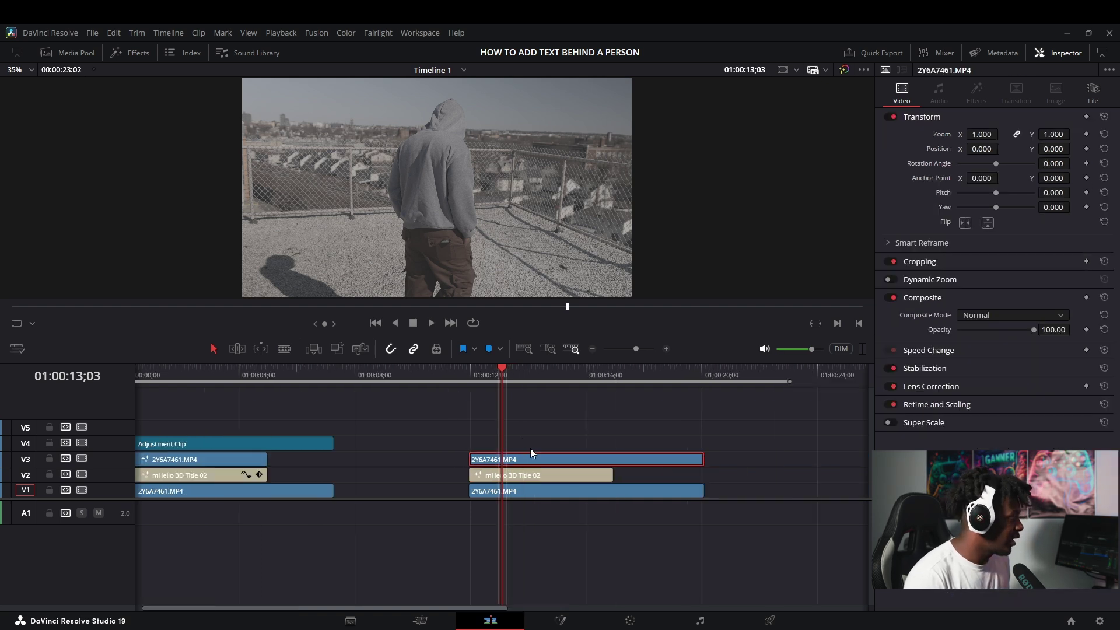
{"action": "mouse_move", "coordinate": [500, 378]}
{"action": "left_mouse_down"}
{"action": "mouse_move", "coordinate": [472, 384]}
{"action": "mouse_move", "coordinate": [574, 390]}
{"action": "left_mouse_up"}
{"action": "left_click", "coordinate": [575, 460]}
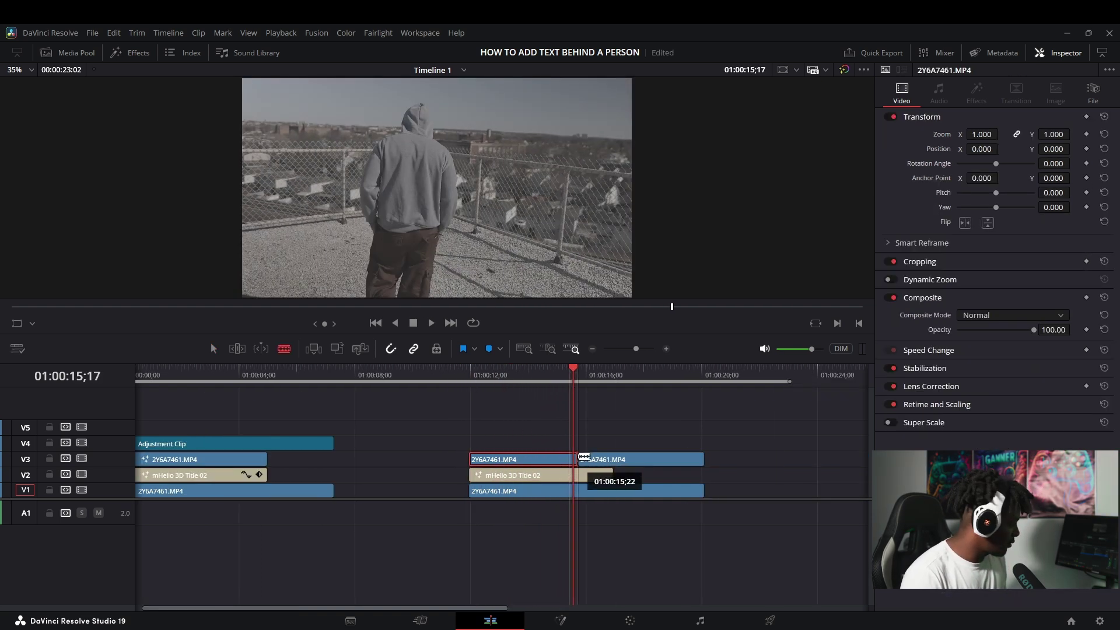
{"action": "key", "text": "a"}
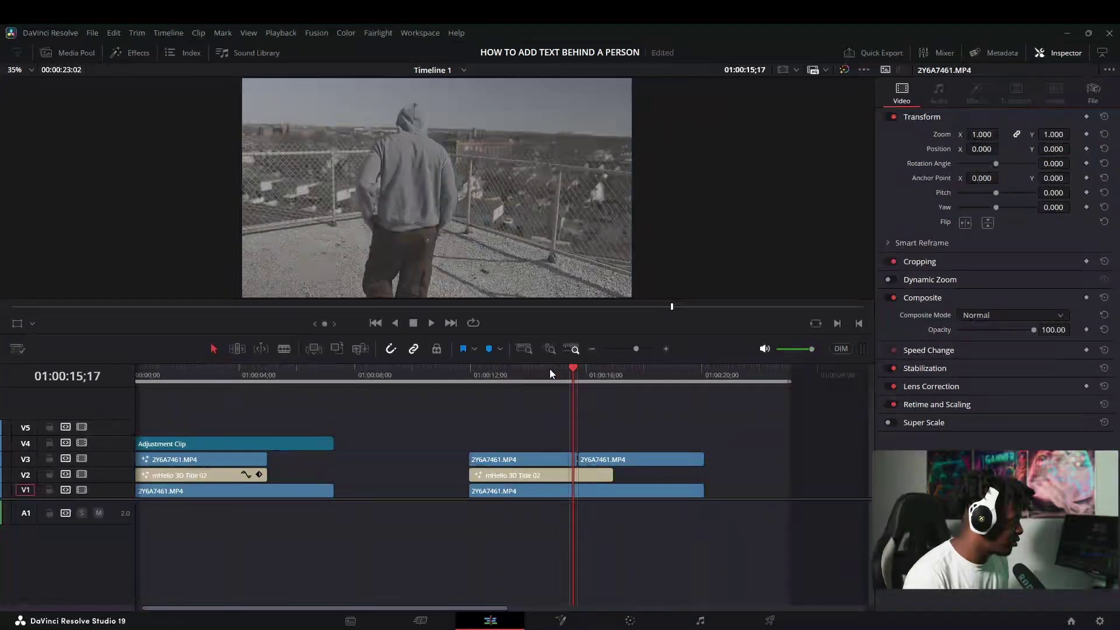
{"action": "left_click", "coordinate": [511, 375]}
{"action": "left_click", "coordinate": [540, 463]}
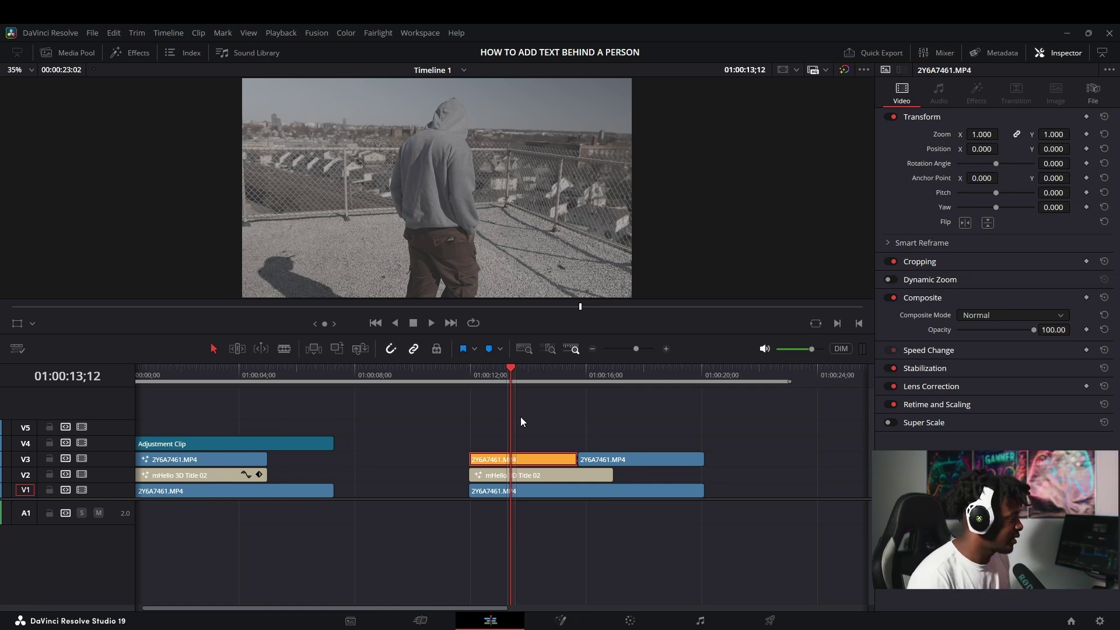
Step: Scrub back through the split section and bring the upper clip into Fusion
{"action": "left_click", "coordinate": [602, 395]}
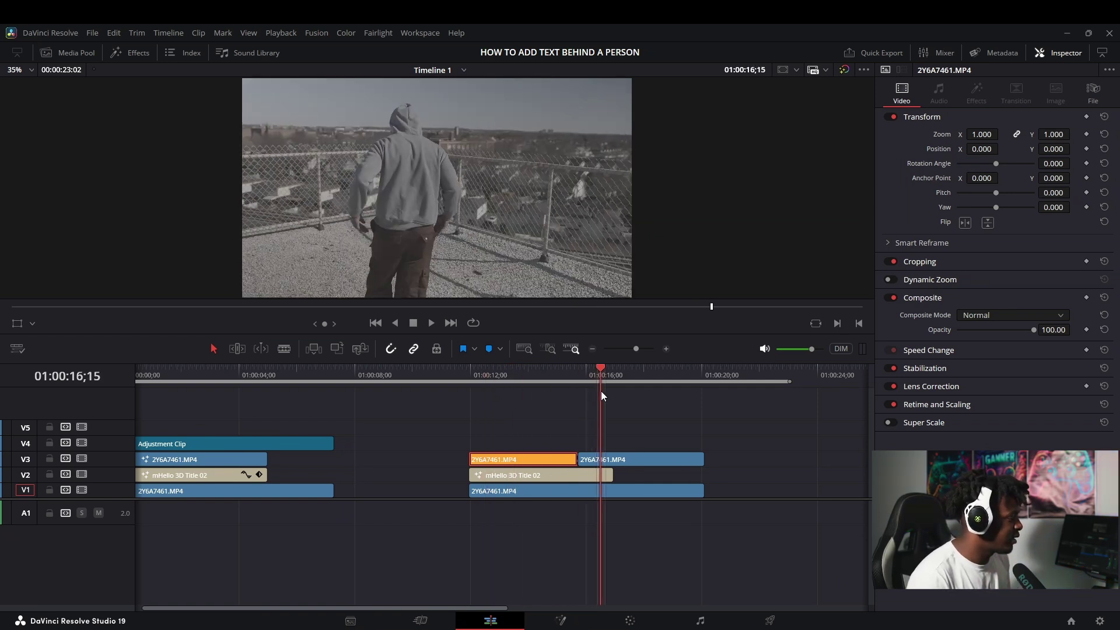
{"action": "left_click_drag", "start_coordinate": [601, 392], "coordinate": [495, 403]}
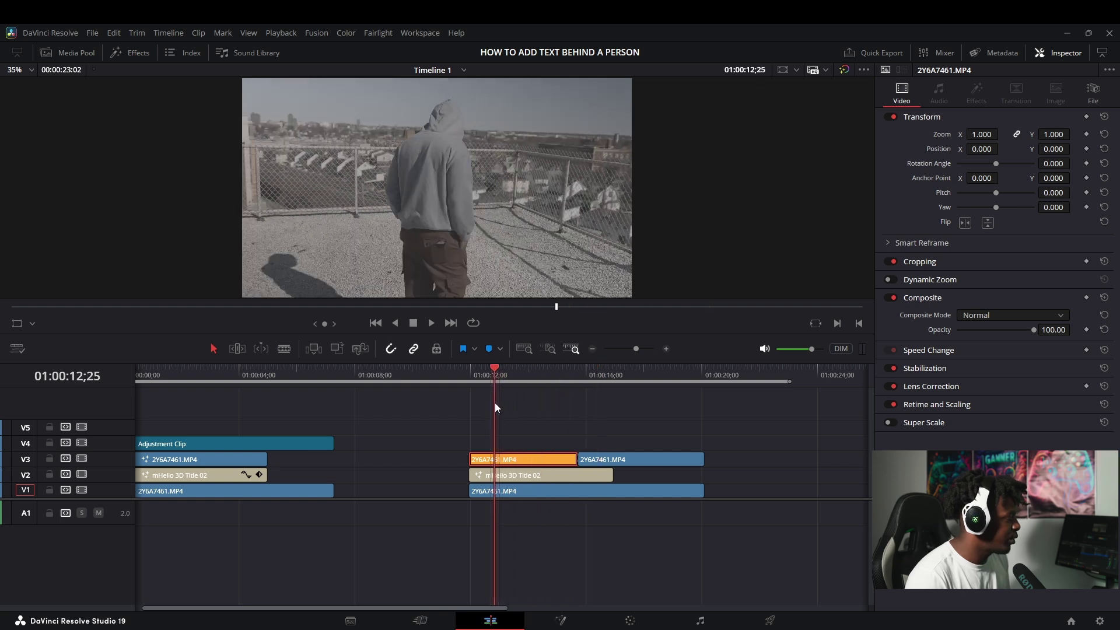
{"action": "left_click", "coordinate": [561, 621]}
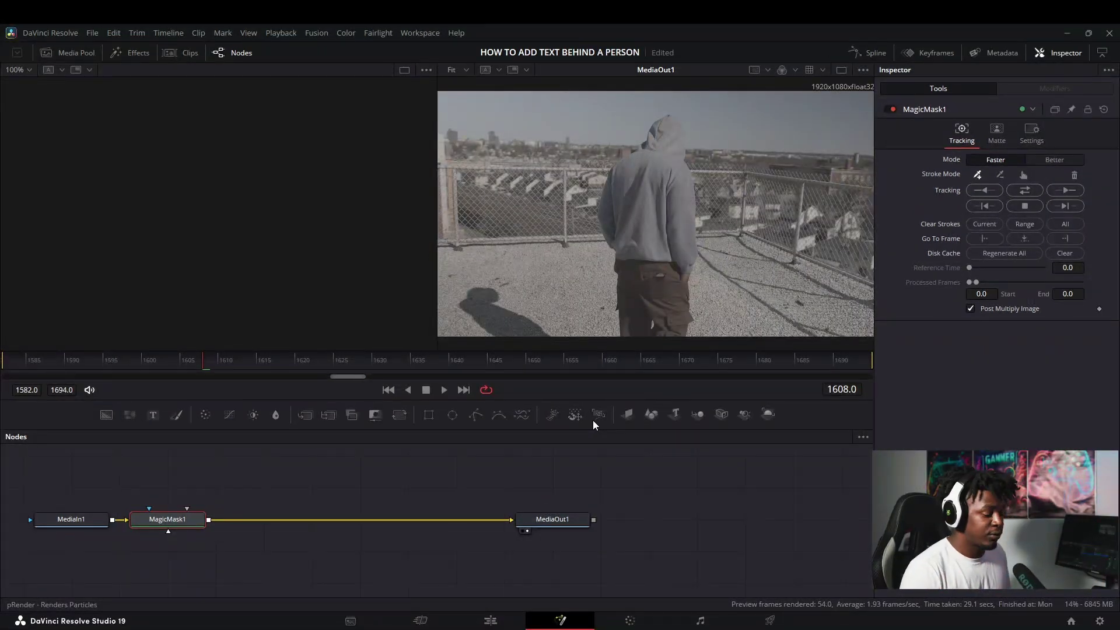
Step: Place a MagicMask node, paint two strokes on the man's hoodie, and track bidirectionally
{"action": "left_click_drag", "start_coordinate": [175, 526], "coordinate": [215, 528]}
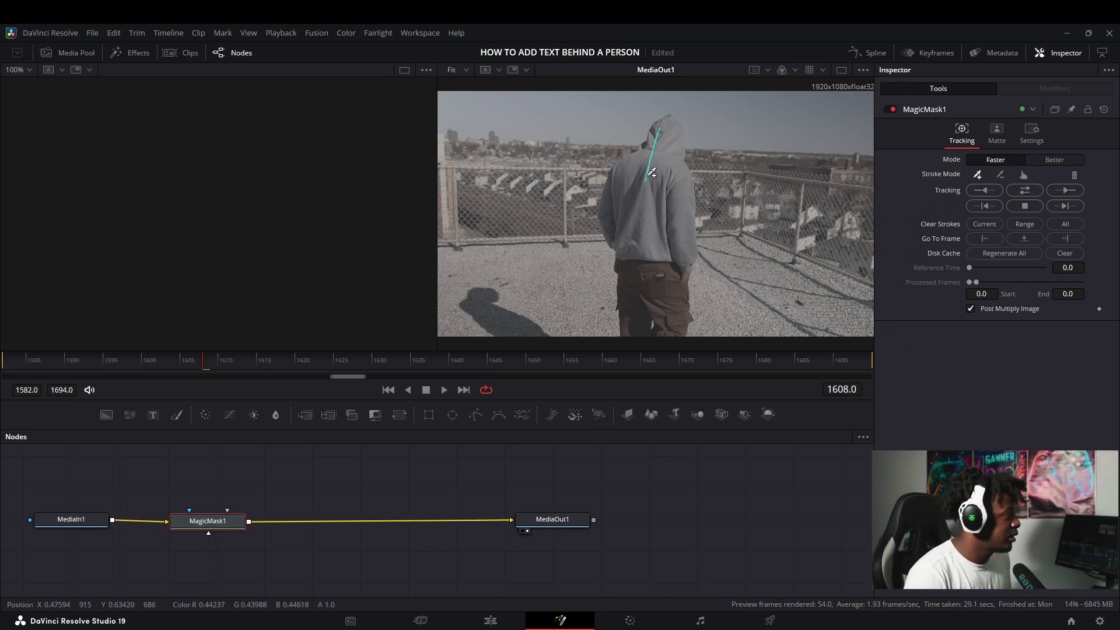
{"action": "mouse_move", "coordinate": [652, 173]}
{"action": "left_mouse_down"}
{"action": "mouse_move", "coordinate": [666, 187]}
{"action": "mouse_move", "coordinate": [683, 281]}
{"action": "mouse_move", "coordinate": [643, 273]}
{"action": "left_mouse_up"}
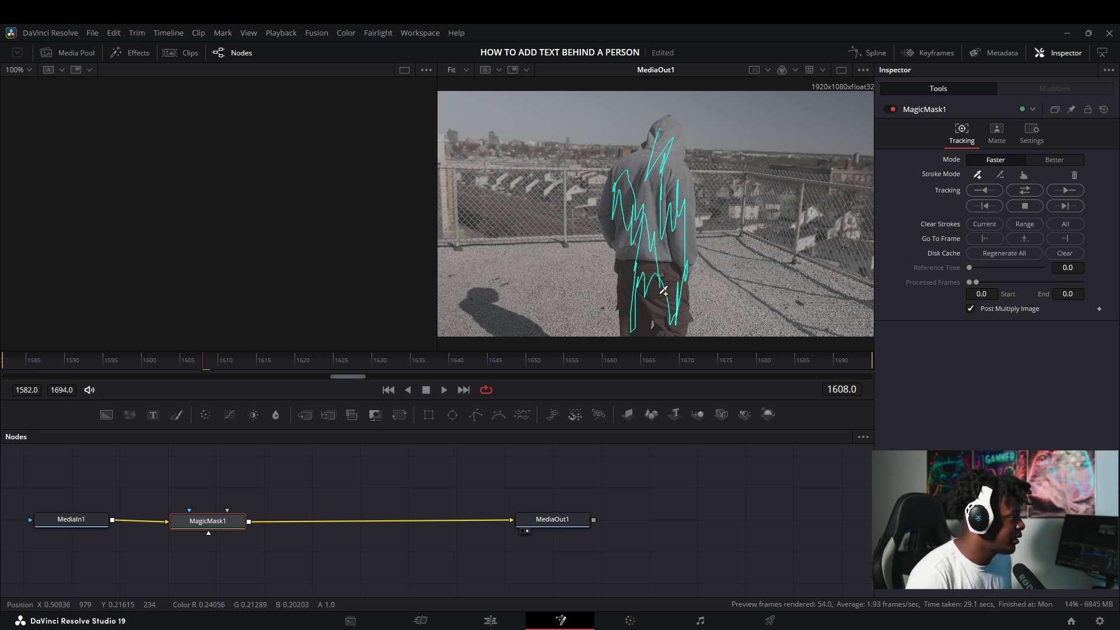
{"action": "left_click_drag", "start_coordinate": [668, 121], "coordinate": [667, 206]}
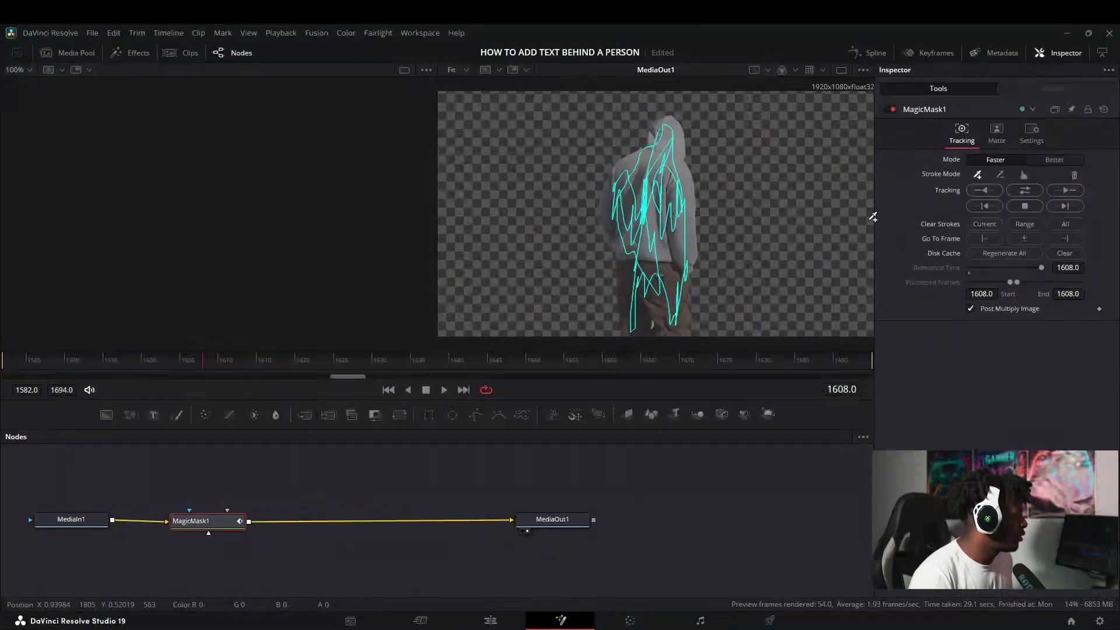
{"action": "left_click", "coordinate": [1022, 189]}
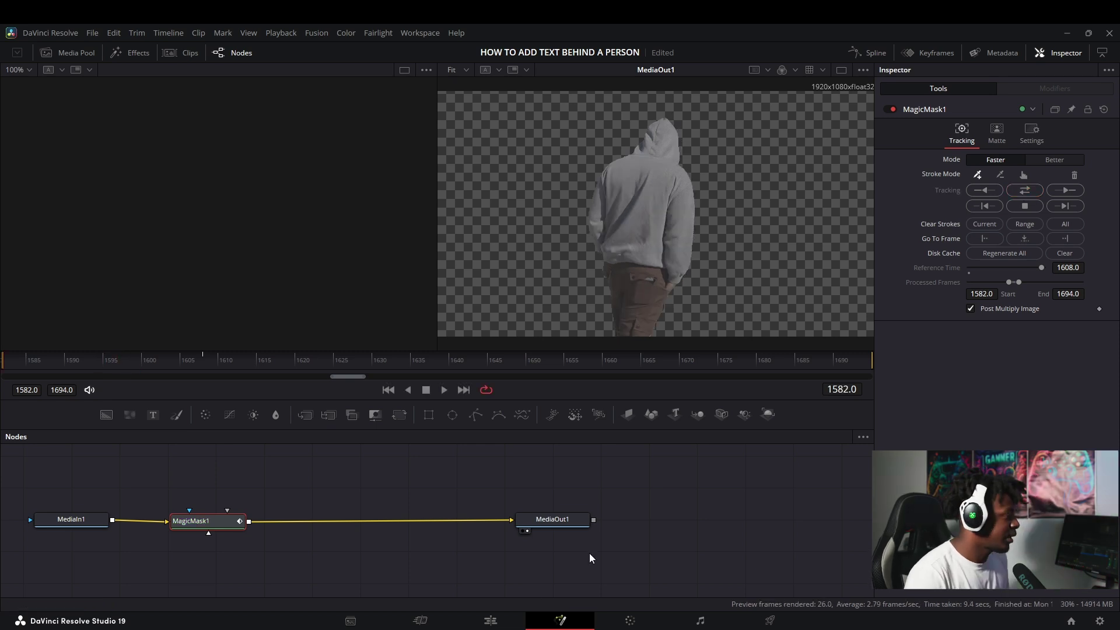
{"action": "left_click", "coordinate": [493, 620]}
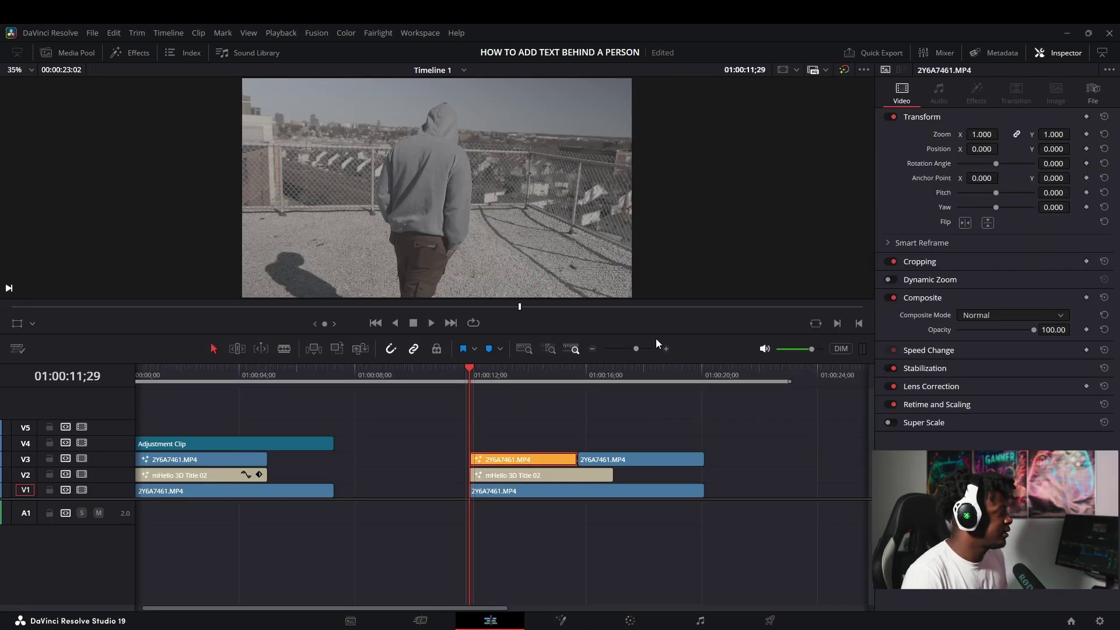
Step: Set the title and subtitle font styles to Bold and save the project
{"action": "left_click_drag", "start_coordinate": [517, 379], "coordinate": [523, 378]}
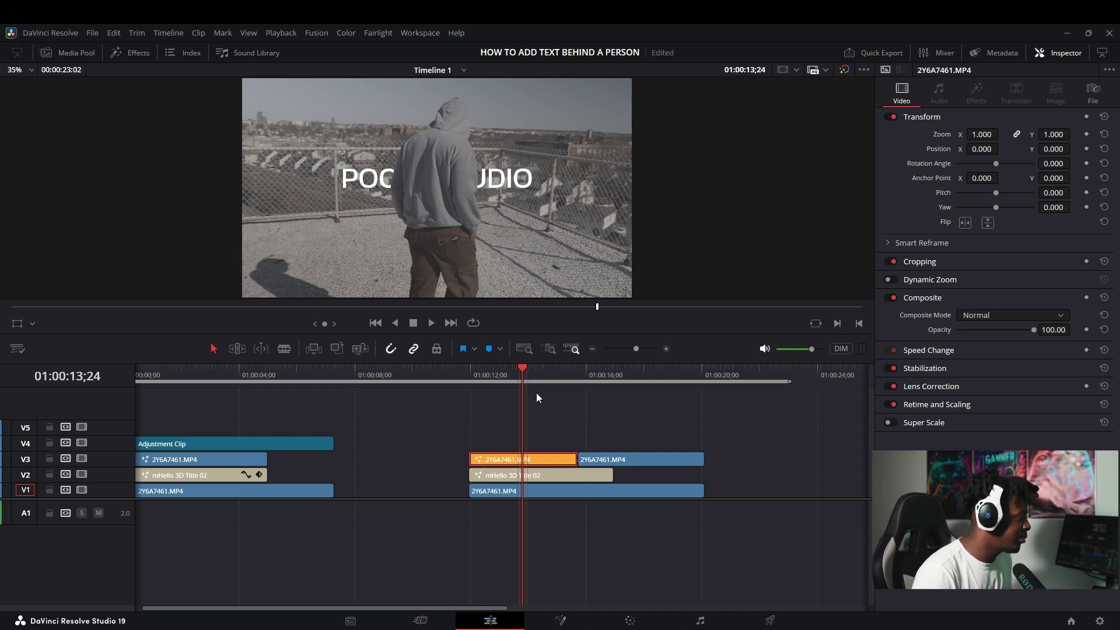
{"action": "left_click", "coordinate": [537, 477]}
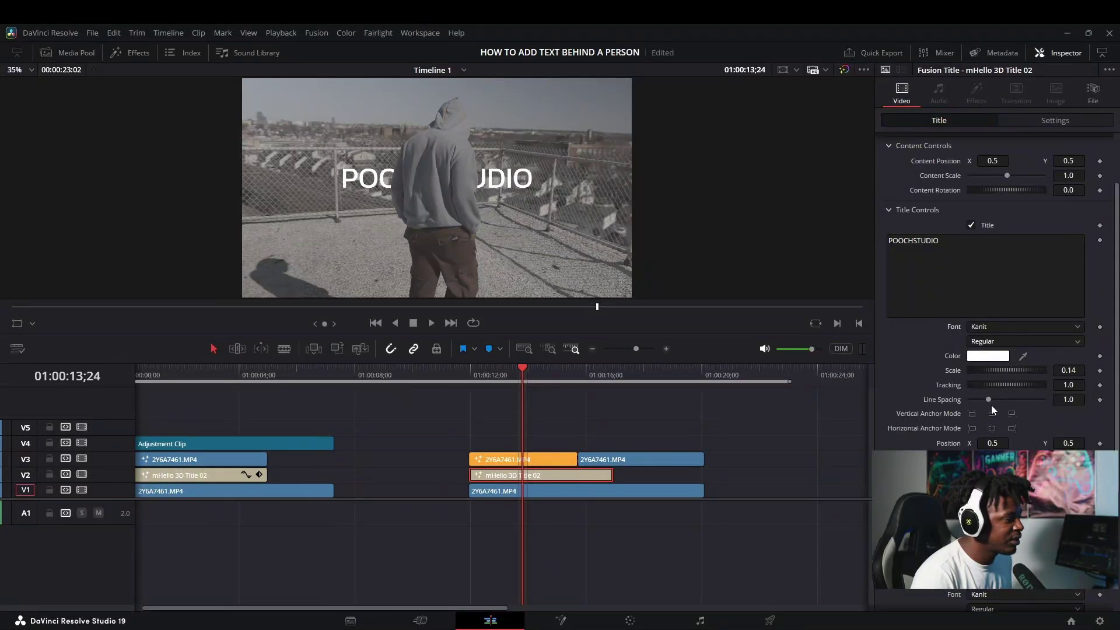
{"action": "scroll", "coordinate": [1007, 412], "scroll_direction": "down", "scroll_amount": 5}
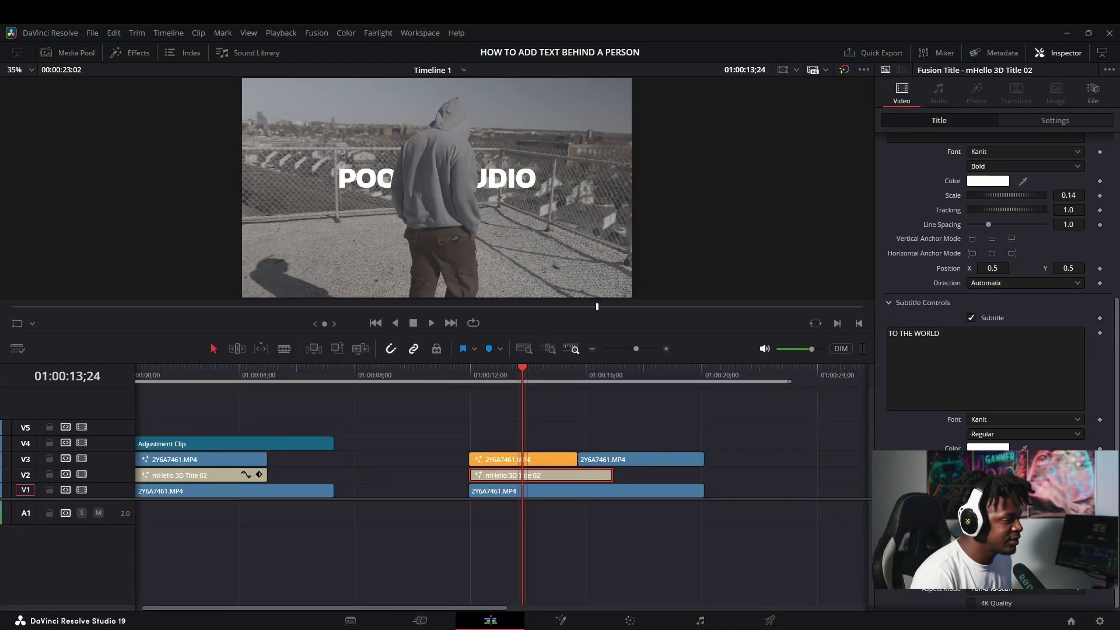
{"action": "left_click", "coordinate": [1035, 436]}
{"action": "left_click", "coordinate": [989, 294]}
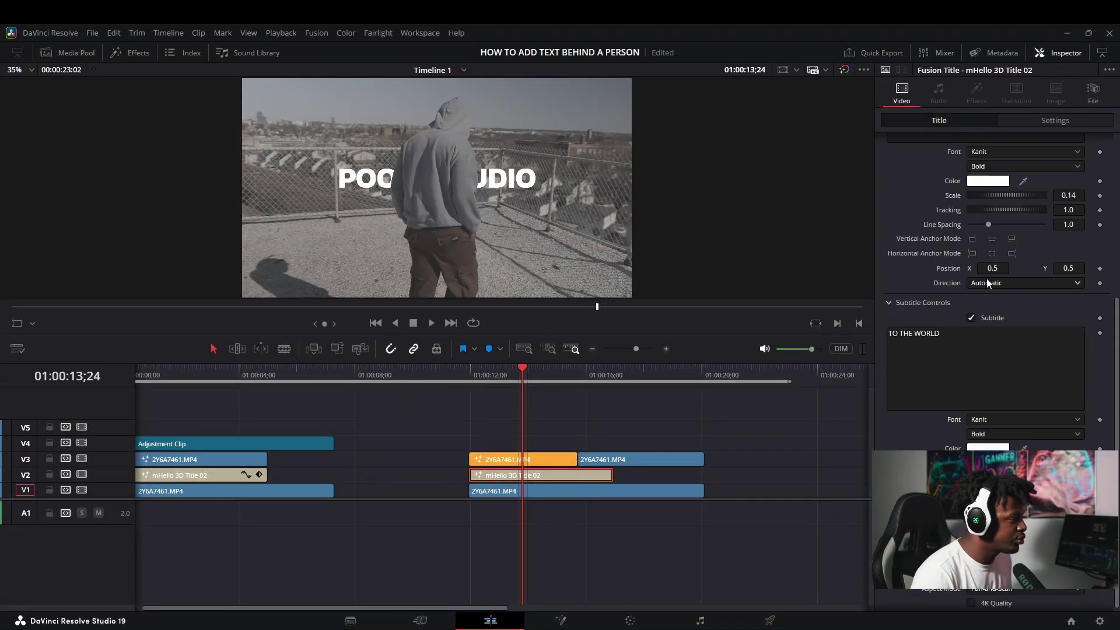
{"action": "key", "text": "ctrl+s"}
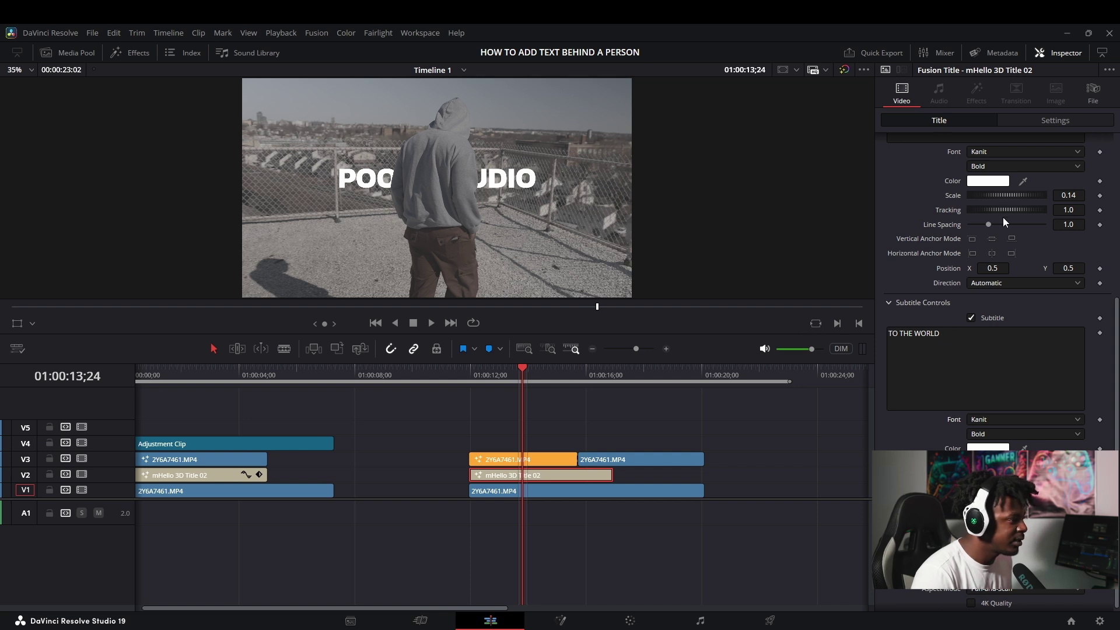
{"action": "scroll", "coordinate": [989, 223], "scroll_direction": "up", "scroll_amount": 2}
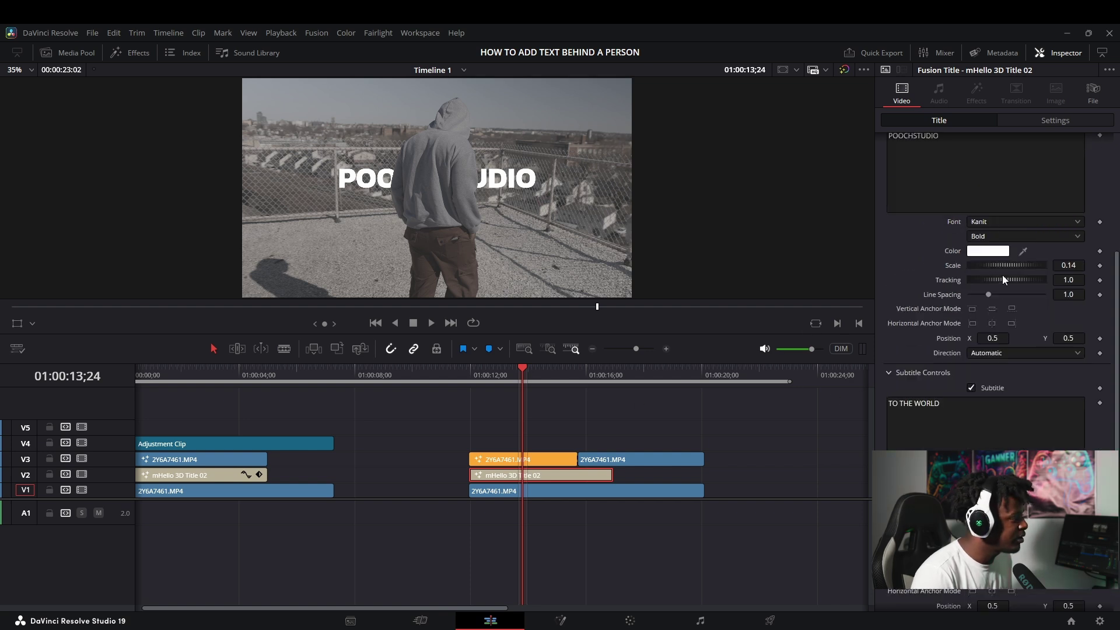
{"action": "left_click_drag", "start_coordinate": [1002, 266], "coordinate": [998, 267]}
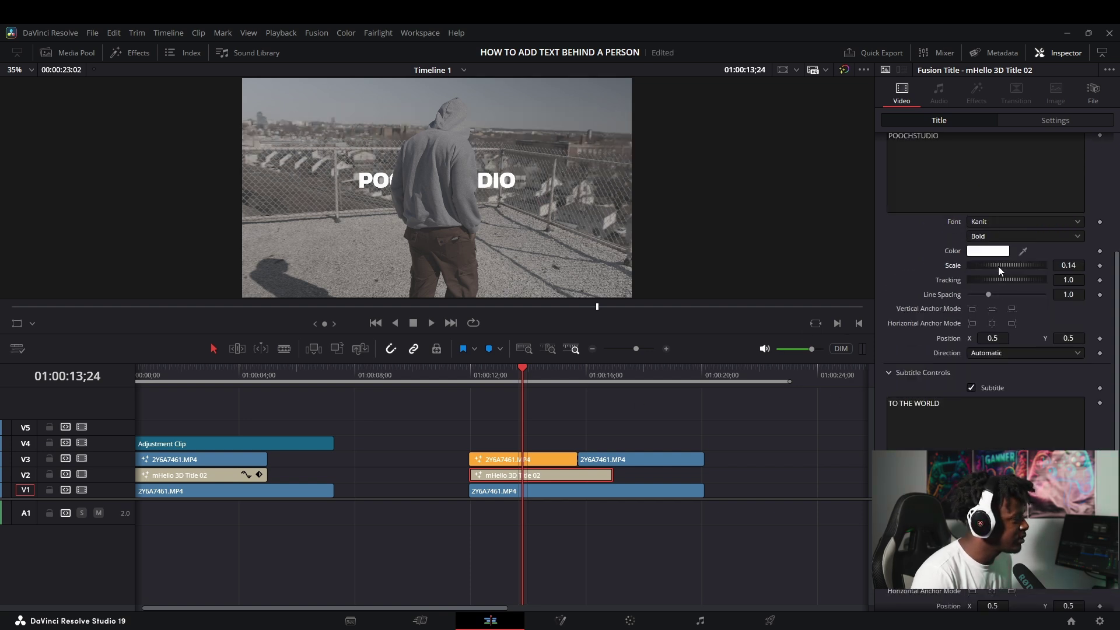
Step: Enlarge the title to 0.256 scale and play it back behind the man
{"action": "left_click_drag", "start_coordinate": [998, 266], "coordinate": [1001, 265]}
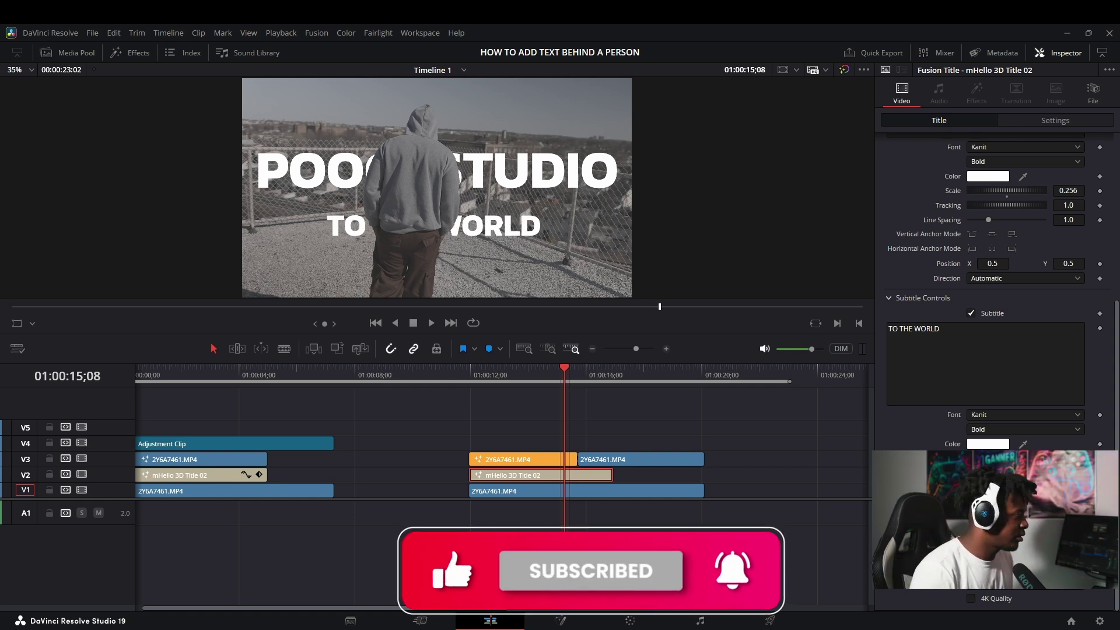
{"action": "left_click_drag", "start_coordinate": [565, 376], "coordinate": [468, 379]}
{"action": "key", "text": "space"}
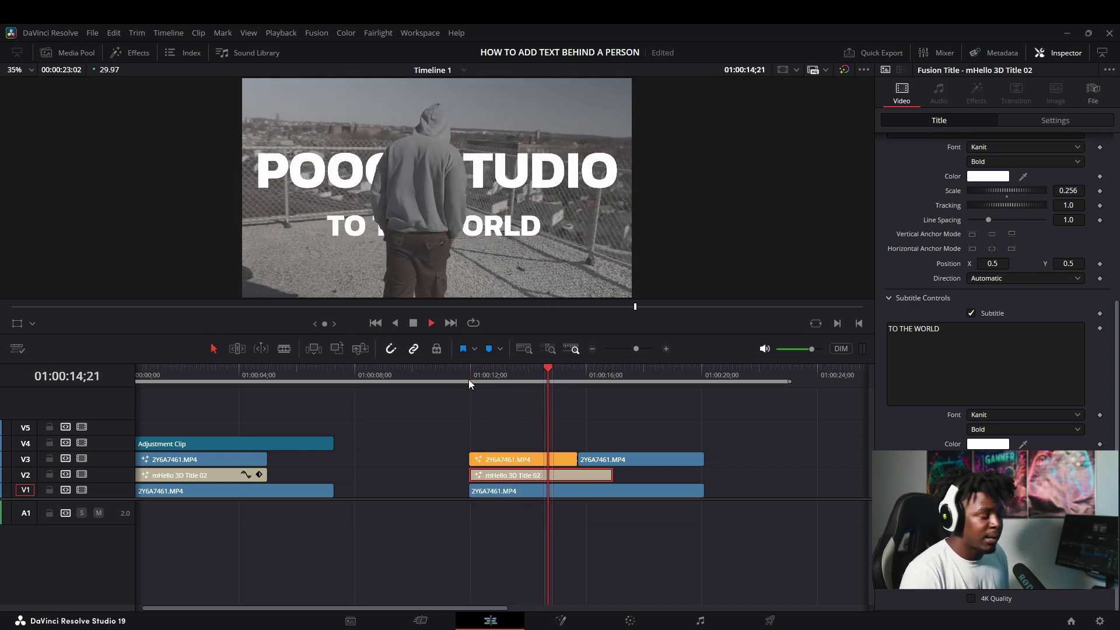
{"action": "key", "text": "space"}
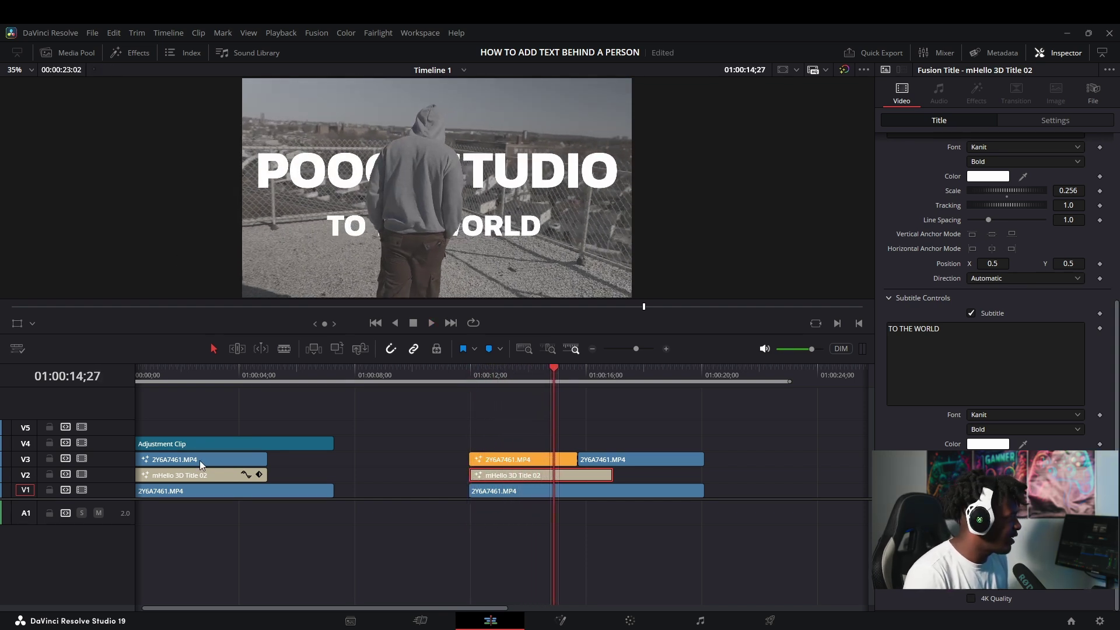
Step: Copy the colour-grading Adjustment Clip onto V4 over the second section
{"action": "left_click", "coordinate": [196, 446]}
{"action": "mouse_move", "coordinate": [160, 443]}
{"action": "left_mouse_down"}
{"action": "mouse_move", "coordinate": [538, 420]}
{"action": "mouse_move", "coordinate": [512, 444]}
{"action": "left_mouse_up"}
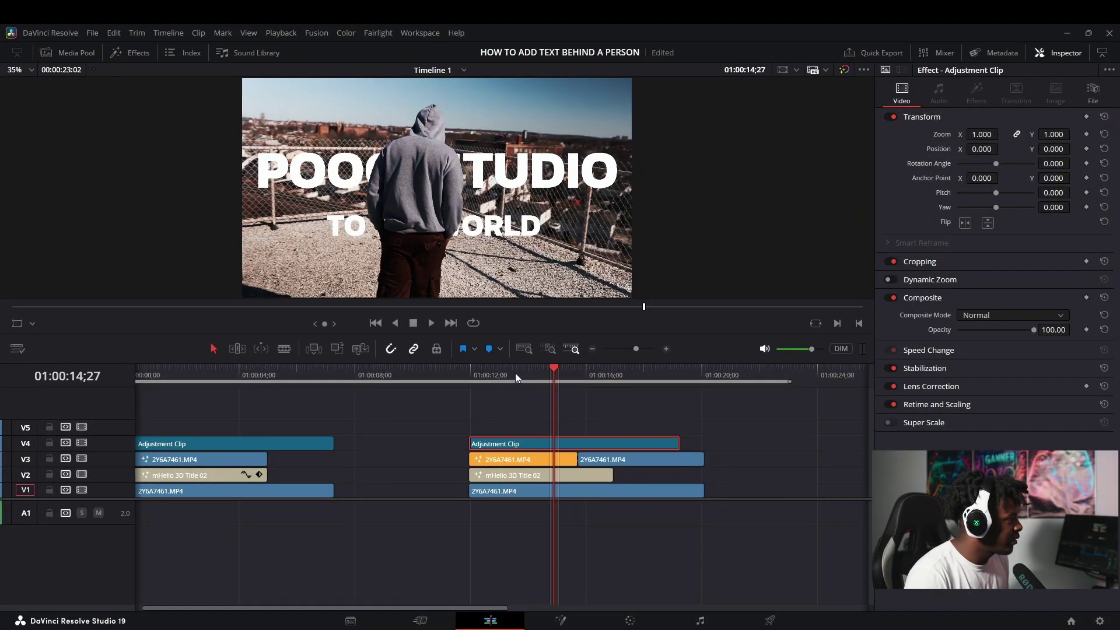
{"action": "left_click", "coordinate": [474, 368]}
Step: Preview the graded section and turn the title text yellow
{"action": "key", "text": "space"}
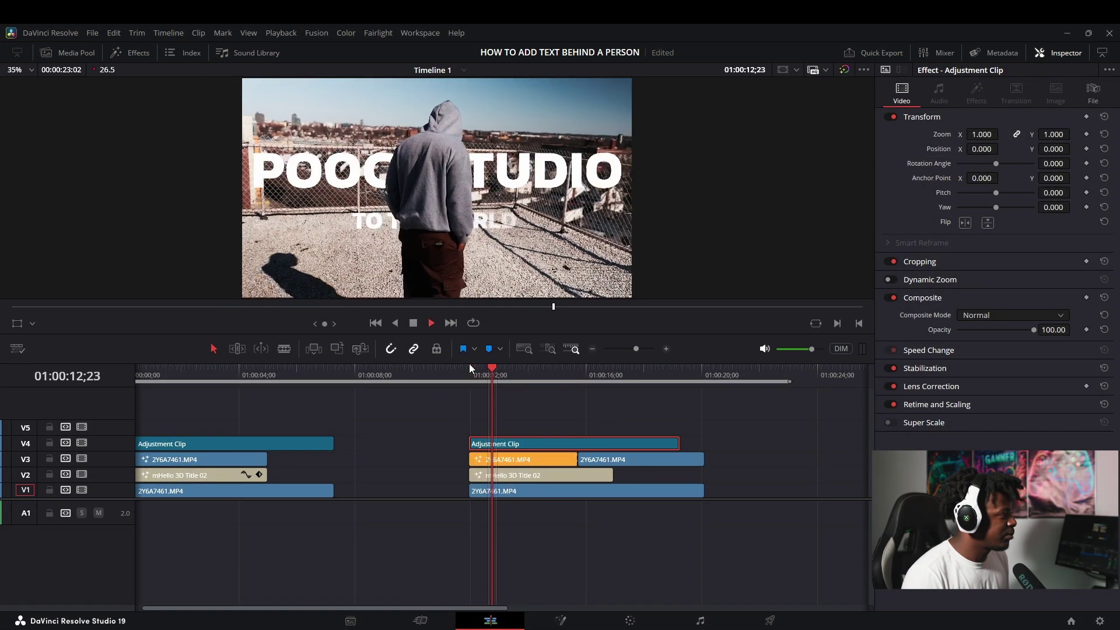
{"action": "key", "text": "space"}
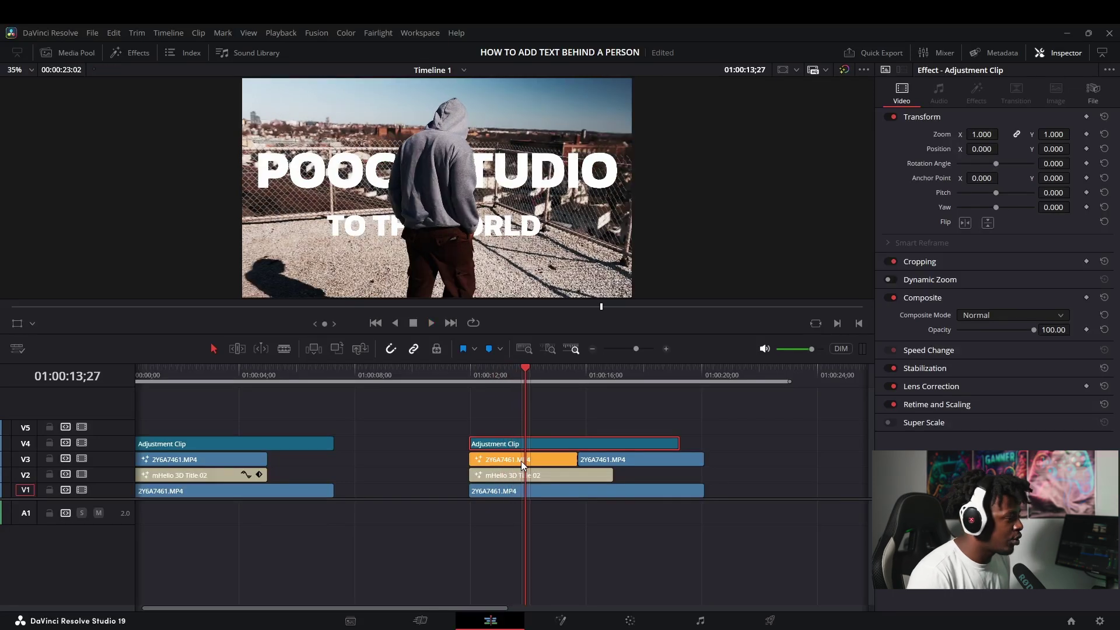
{"action": "left_click", "coordinate": [549, 477]}
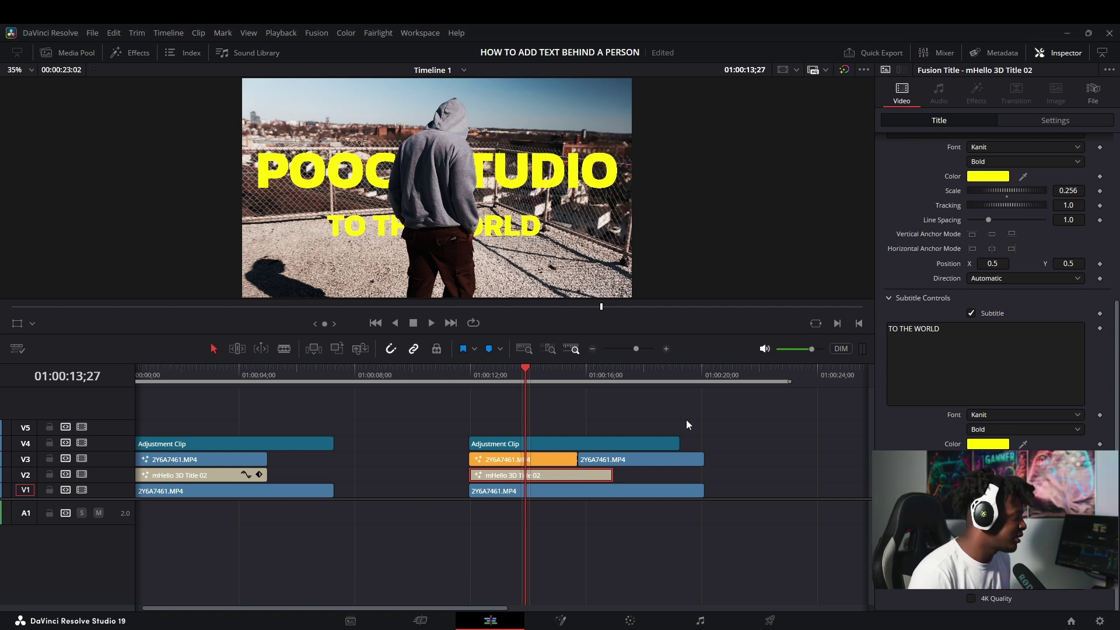
{"action": "mouse_move", "coordinate": [500, 378]}
{"action": "left_mouse_down"}
{"action": "mouse_move", "coordinate": [467, 377]}
{"action": "mouse_move", "coordinate": [579, 375]}
{"action": "left_mouse_up"}
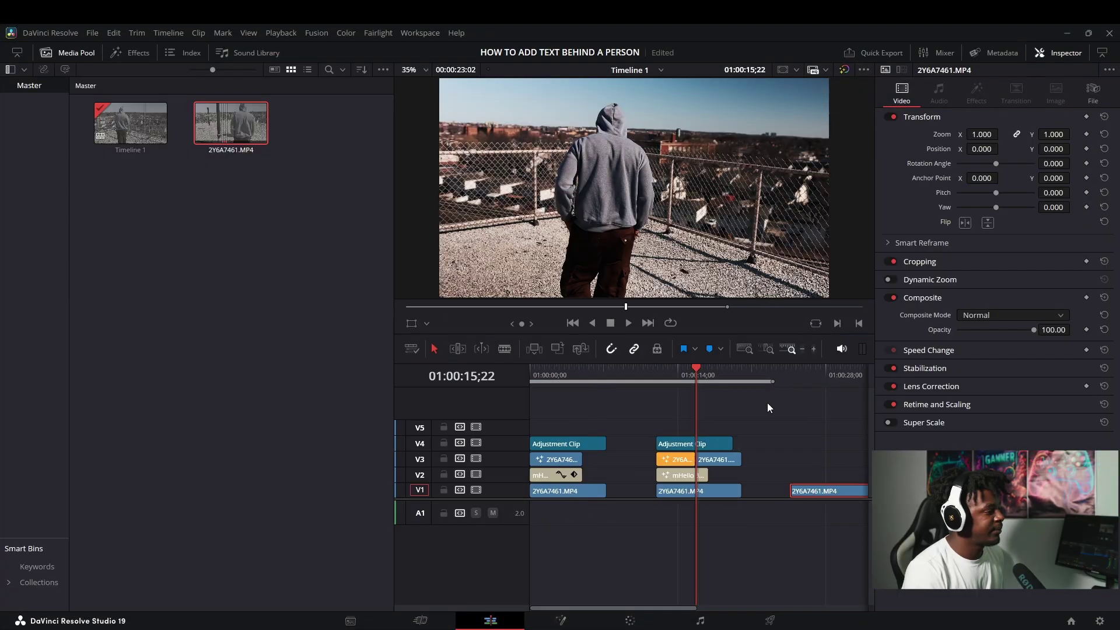
Step: Stack a copy of the later rooftop clip on V3, copy the title onto V2, and save
{"action": "left_click_drag", "start_coordinate": [767, 403], "coordinate": [812, 388]}
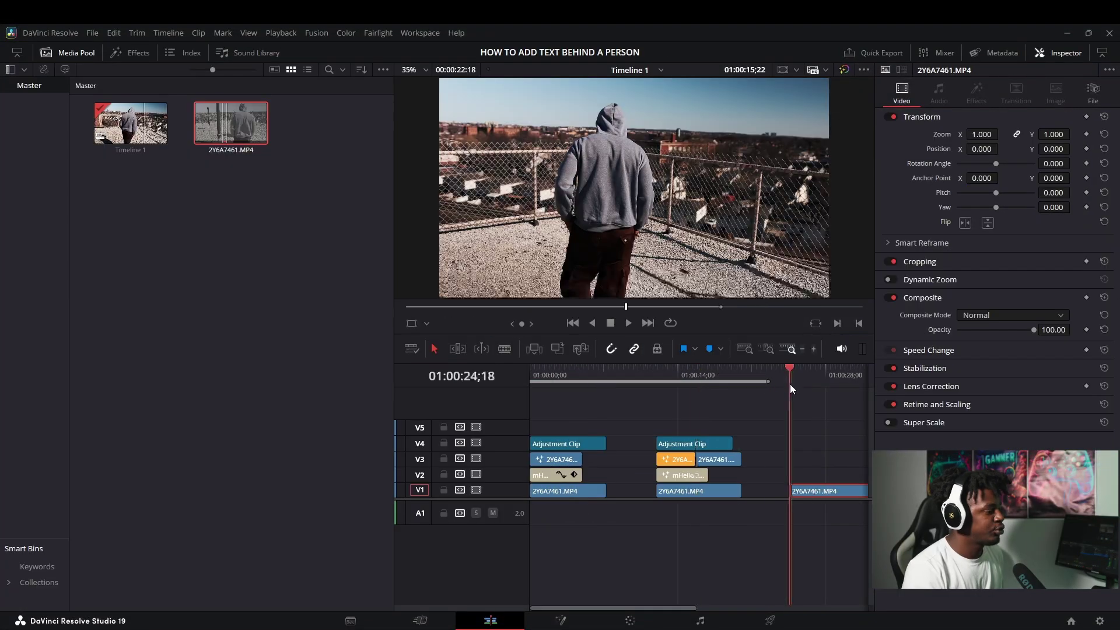
{"action": "scroll", "coordinate": [814, 437], "scroll_direction": "up", "scroll_amount": 2}
{"action": "scroll", "coordinate": [816, 482], "scroll_direction": "down", "scroll_amount": 2}
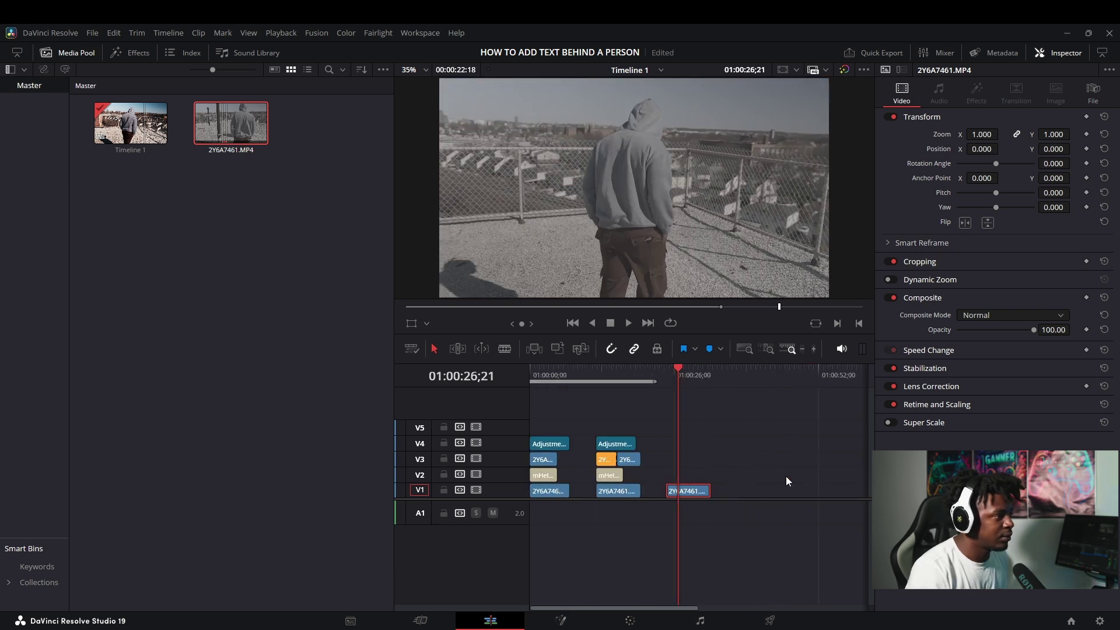
{"action": "scroll", "coordinate": [848, 460], "scroll_direction": "up", "scroll_amount": 3}
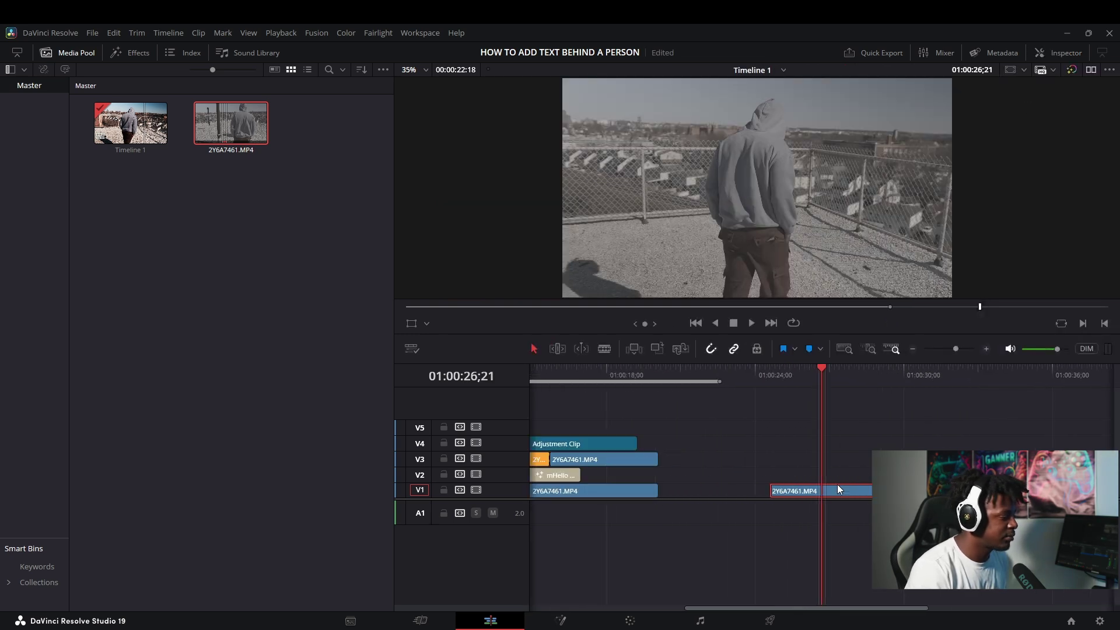
{"action": "left_click_drag", "start_coordinate": [838, 490], "coordinate": [838, 463]}
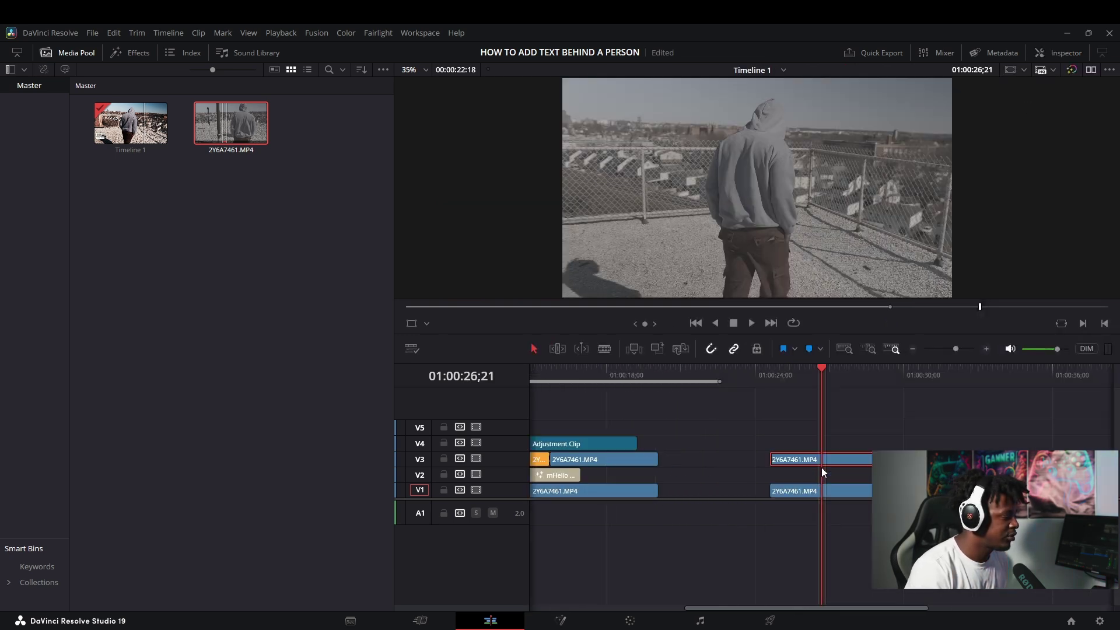
{"action": "key", "text": "Left"}
{"action": "left_click_drag", "start_coordinate": [548, 475], "coordinate": [862, 477]}
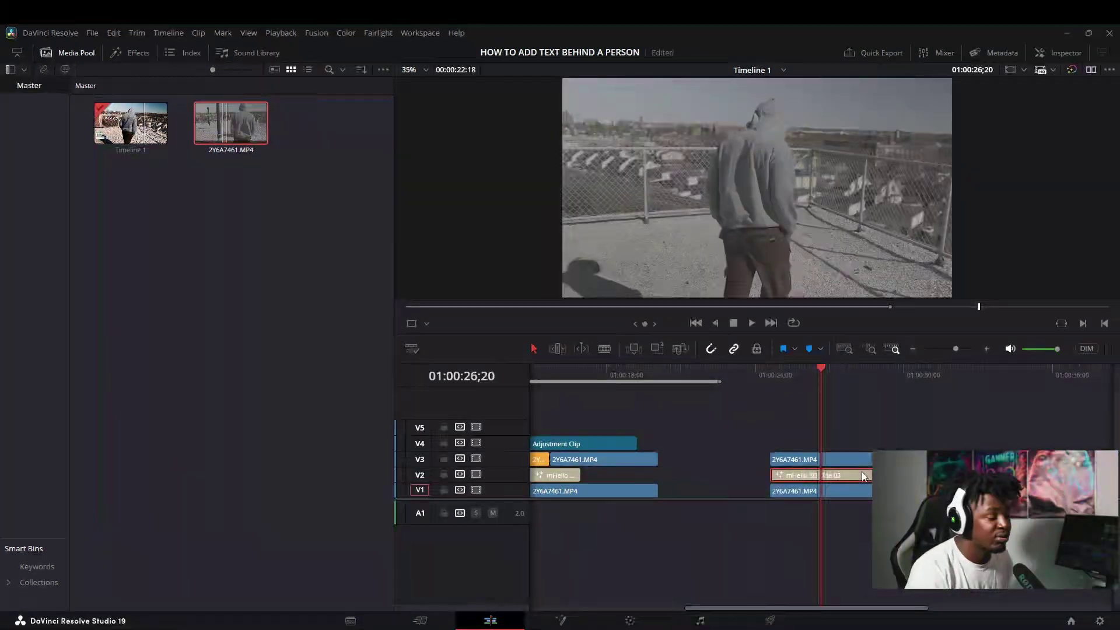
{"action": "key", "text": "ctrl+s"}
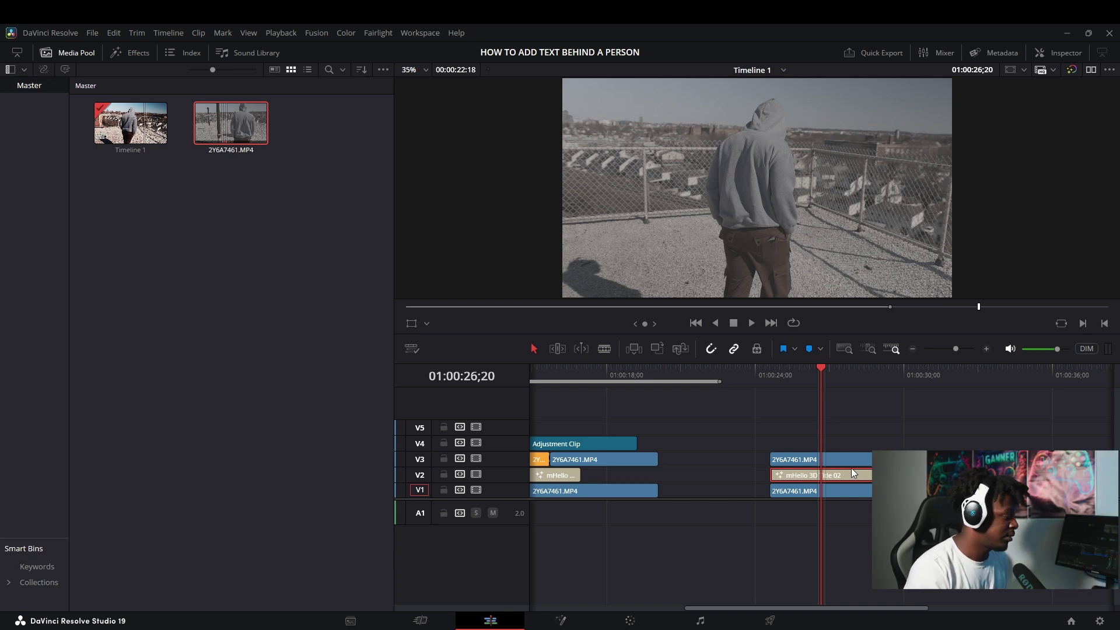
Step: Cut the upper rooftop copy with the Blade tool
{"action": "left_click", "coordinate": [833, 462]}
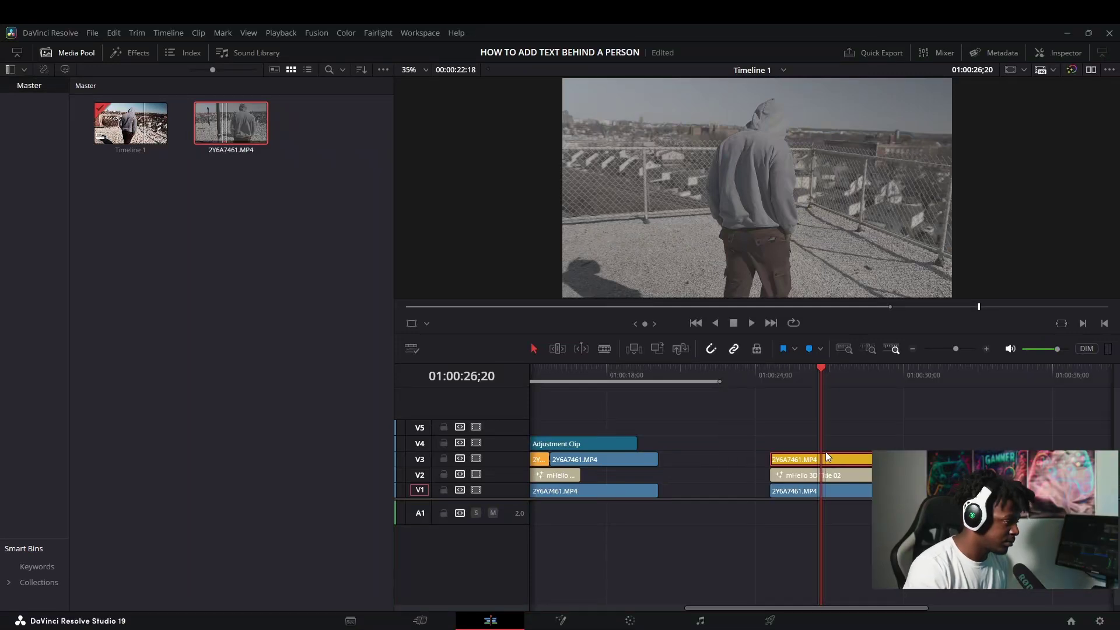
{"action": "key", "text": "b"}
{"action": "key", "text": "space"}
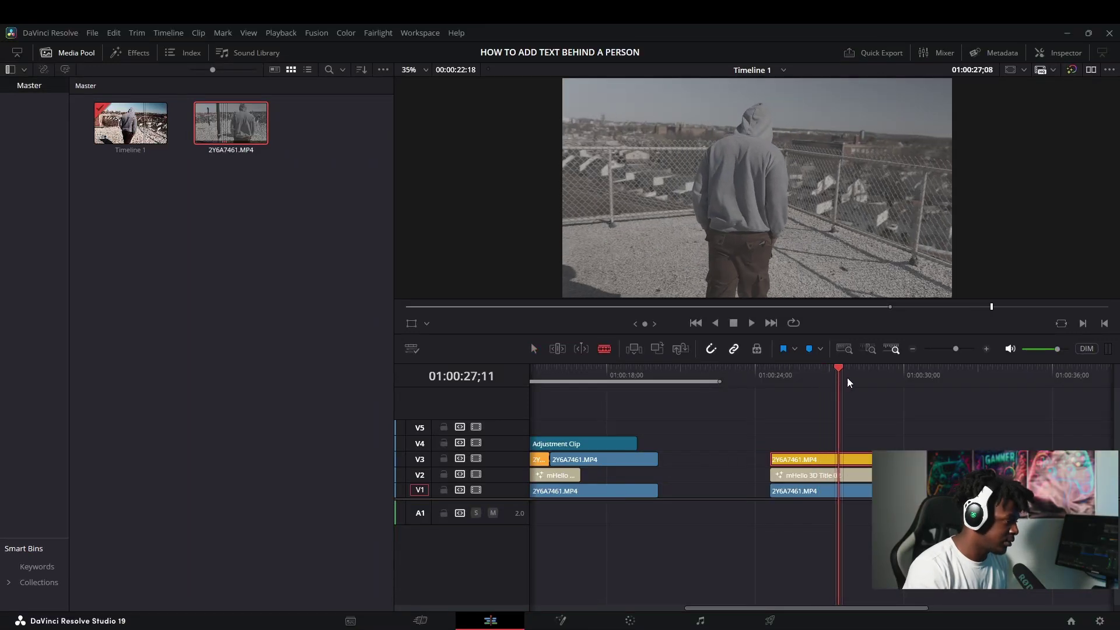
{"action": "key", "text": "a"}
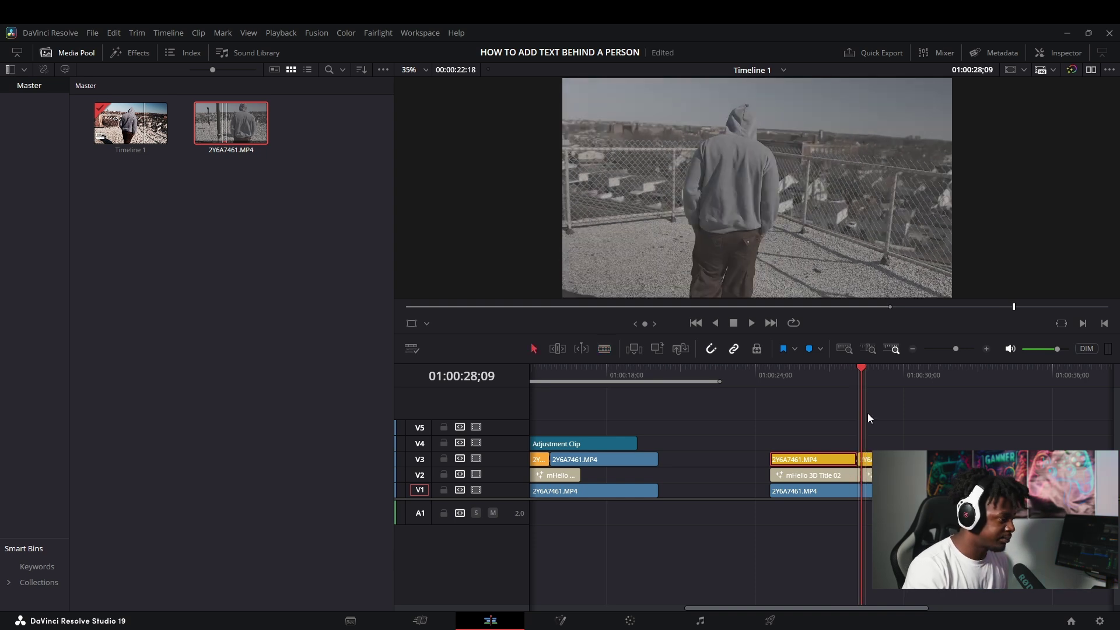
{"action": "left_click_drag", "start_coordinate": [862, 413], "coordinate": [828, 451]}
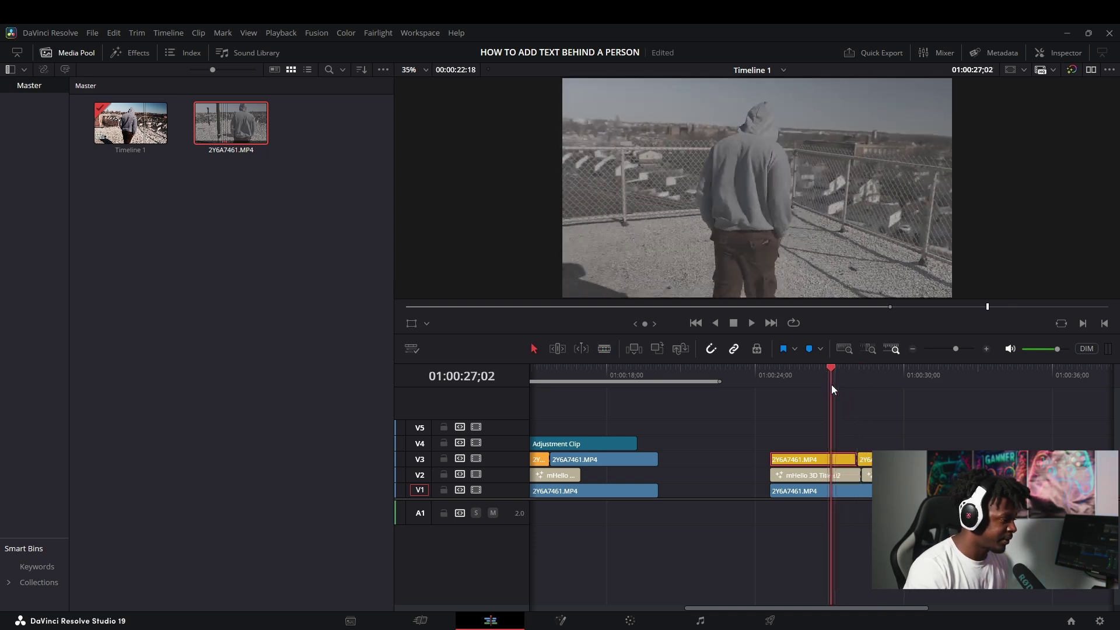
{"action": "left_click", "coordinate": [631, 621]}
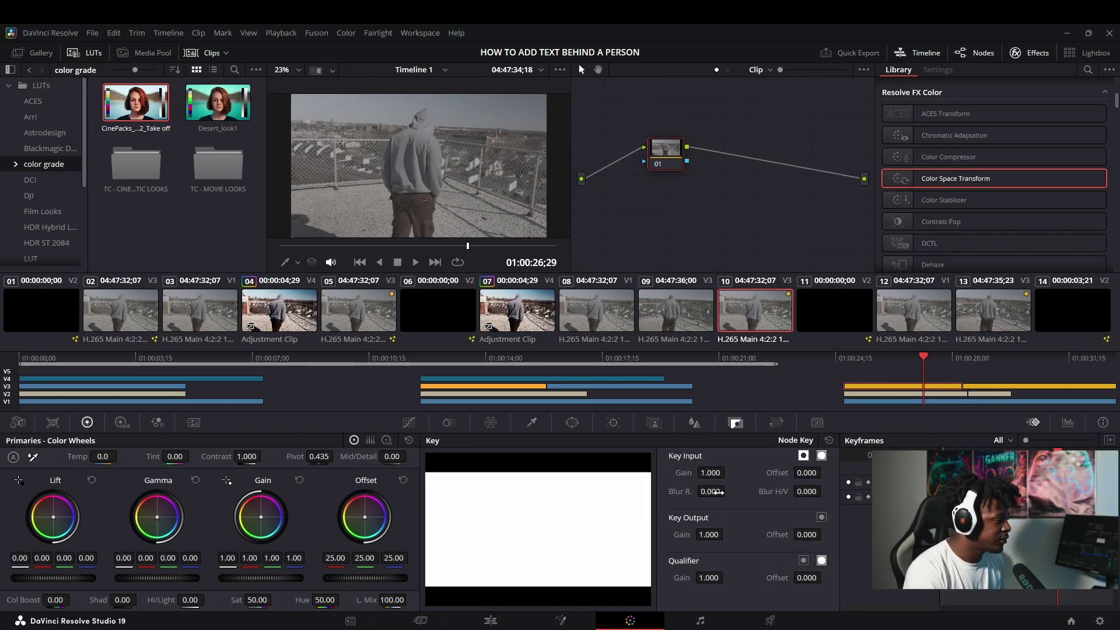
Step: Paint Magic Mask strokes down the hooded man and show the mask overlay
{"action": "left_click", "coordinate": [653, 423]}
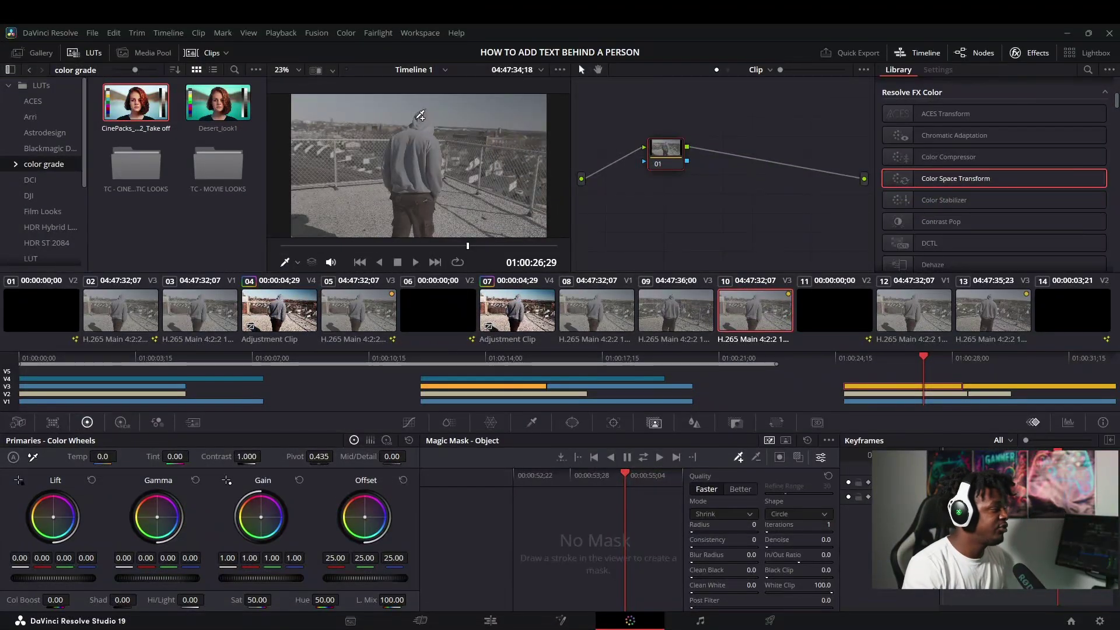
{"action": "mouse_move", "coordinate": [420, 116]}
{"action": "left_mouse_down"}
{"action": "mouse_move", "coordinate": [402, 163]}
{"action": "mouse_move", "coordinate": [432, 137]}
{"action": "mouse_move", "coordinate": [436, 224]}
{"action": "left_mouse_up"}
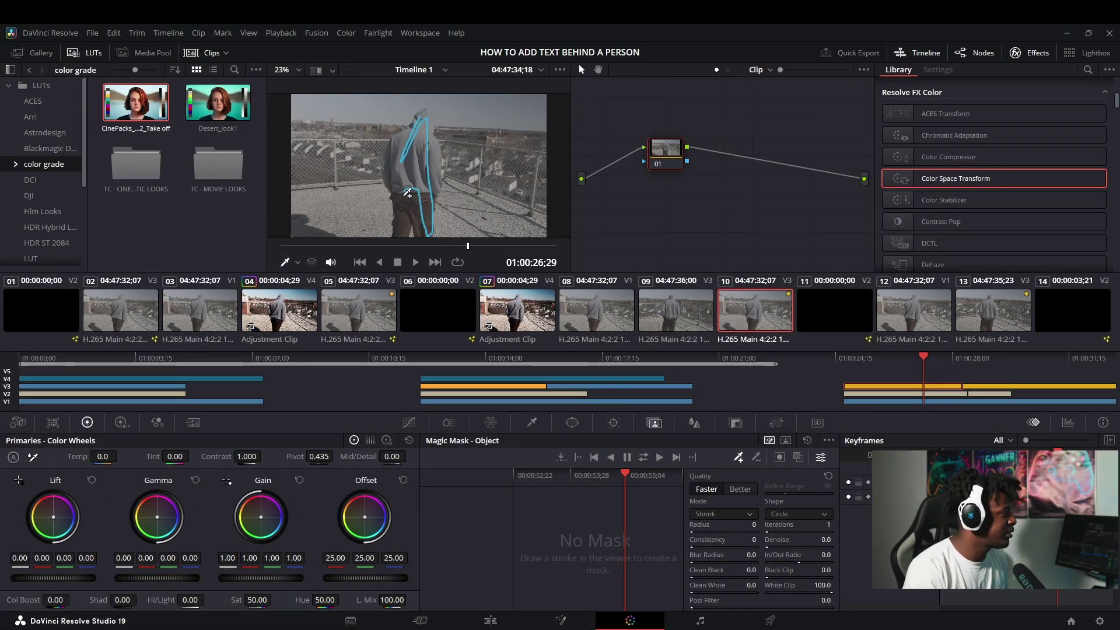
{"action": "left_click_drag", "start_coordinate": [399, 136], "coordinate": [427, 175]}
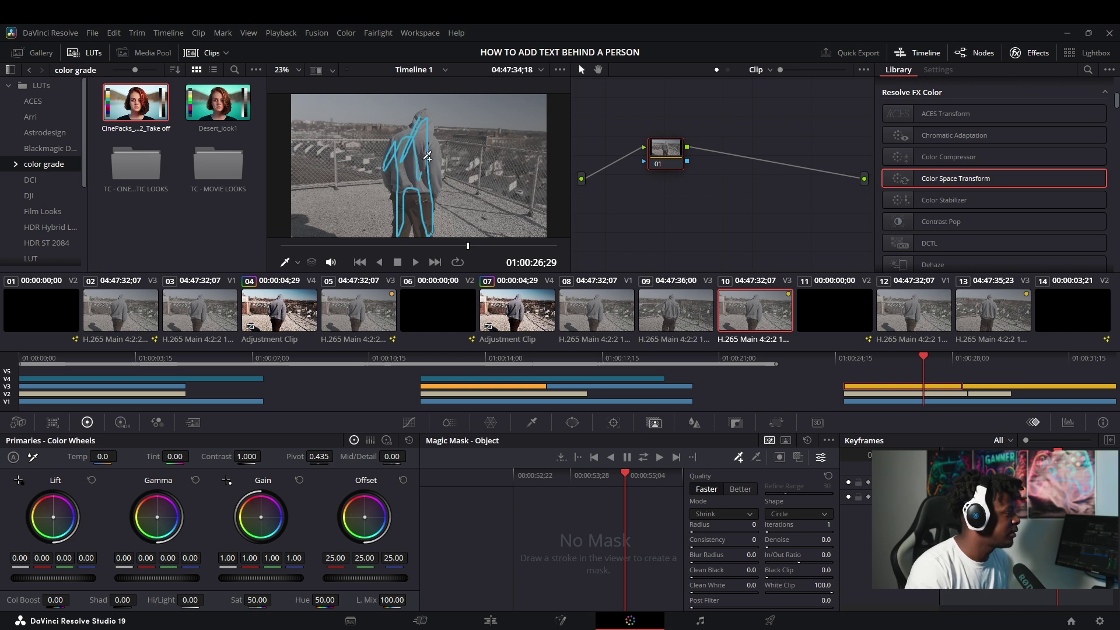
{"action": "left_click", "coordinate": [798, 457]}
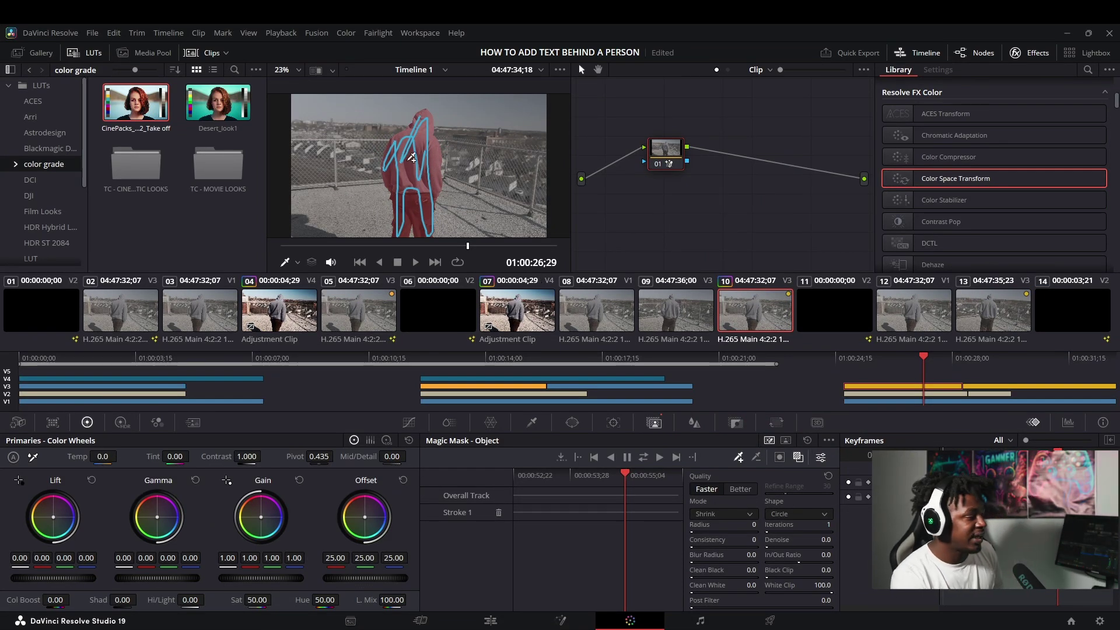
Step: Set mask quality to Better and track the mask forward through the clip
{"action": "left_click", "coordinate": [741, 489]}
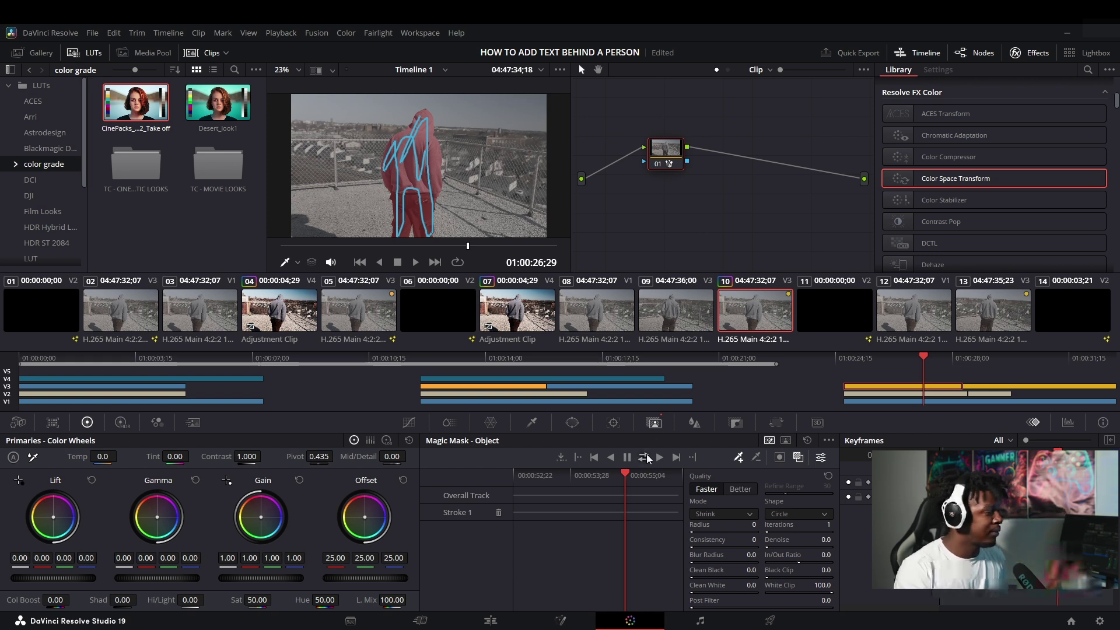
{"action": "left_click", "coordinate": [648, 457]}
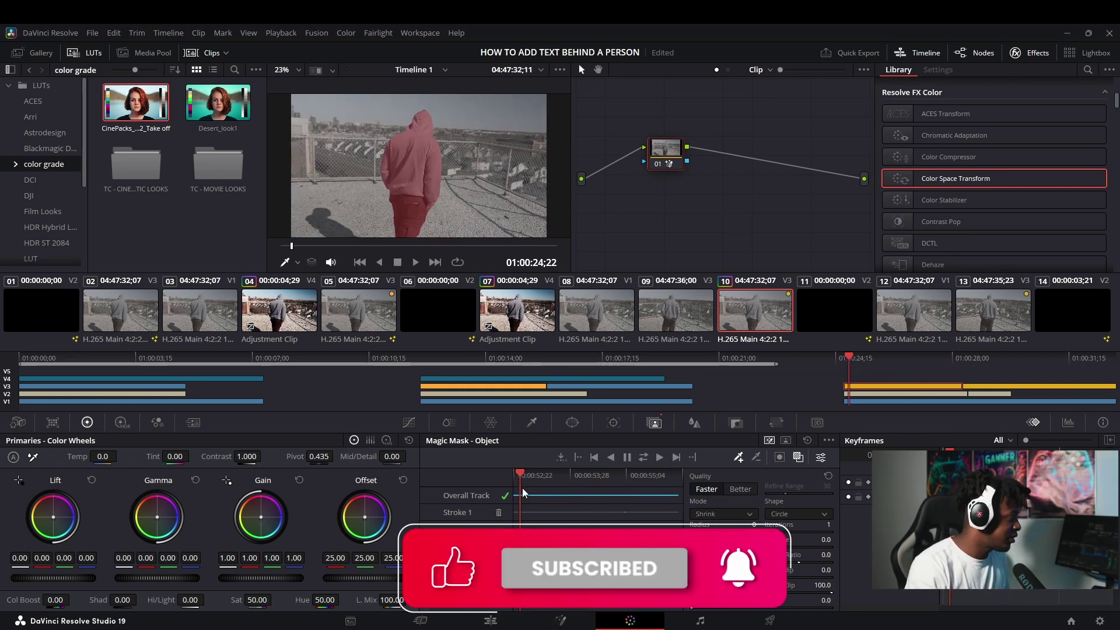
{"action": "key", "text": "shift+4"}
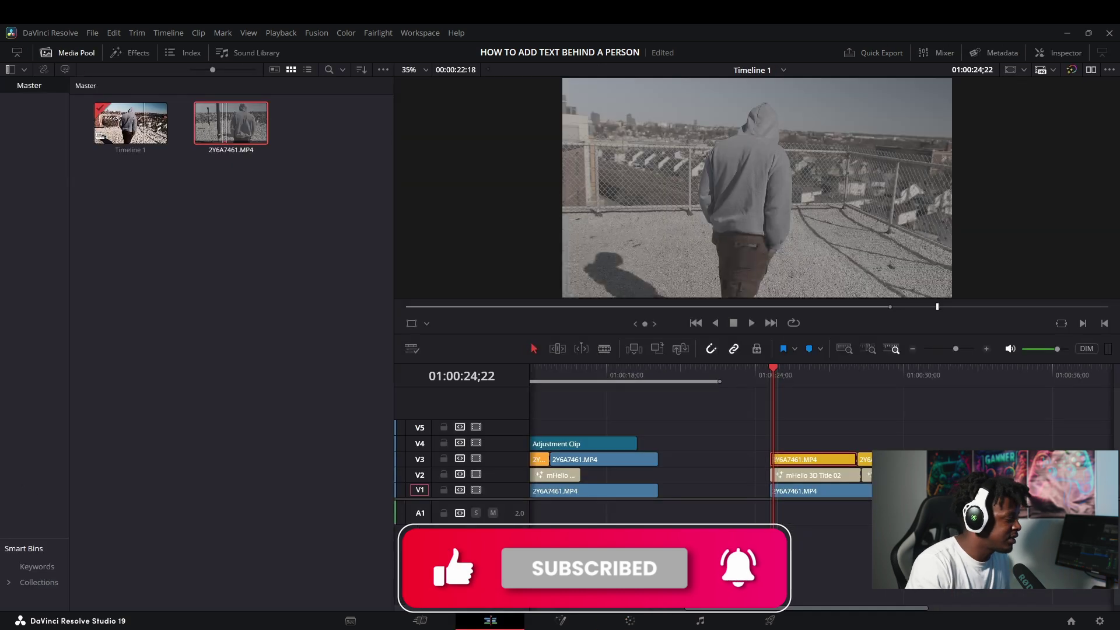
Step: Connect node 01's key output to an Alpha Output so the man cuts out over the title
{"action": "left_click", "coordinate": [610, 623]}
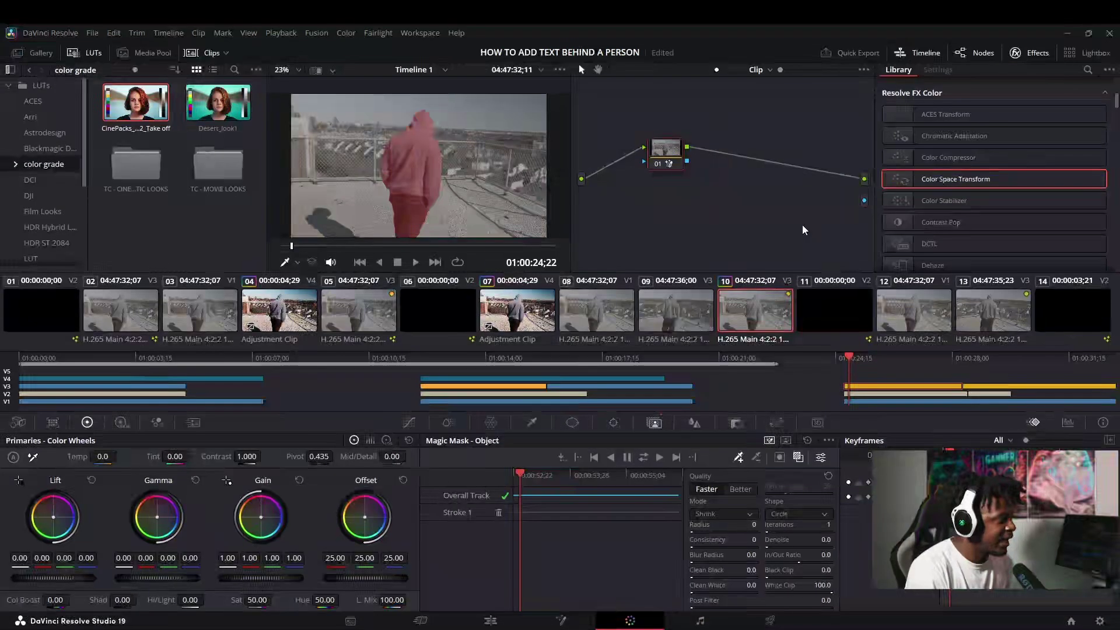
{"action": "left_click_drag", "start_coordinate": [687, 161], "coordinate": [778, 179]}
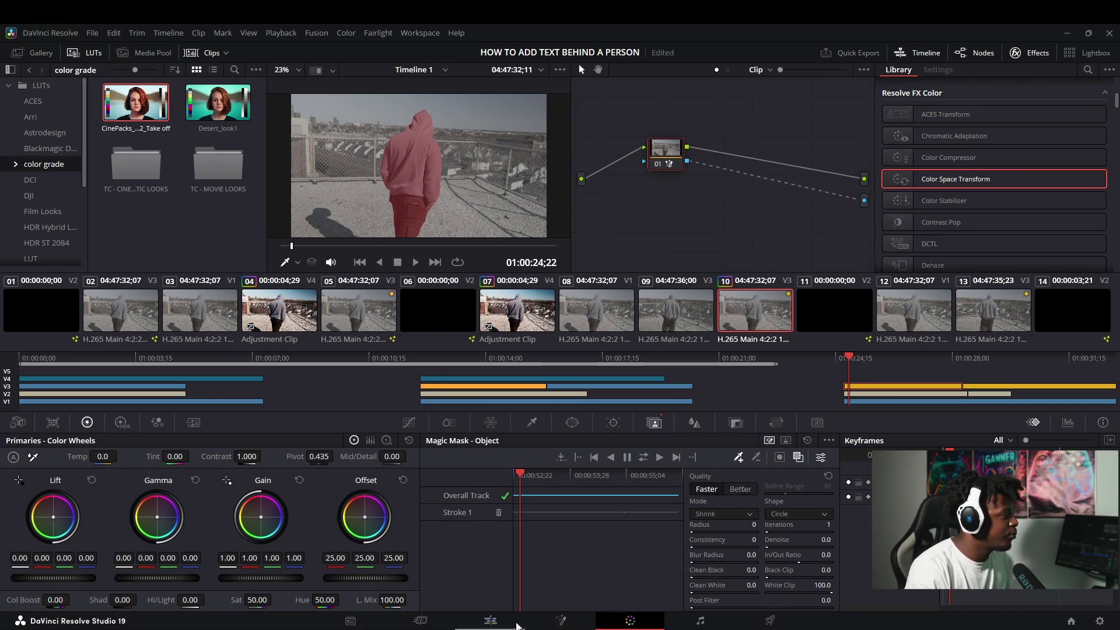
{"action": "left_click", "coordinate": [515, 623]}
{"action": "left_click_drag", "start_coordinate": [778, 375], "coordinate": [813, 374]}
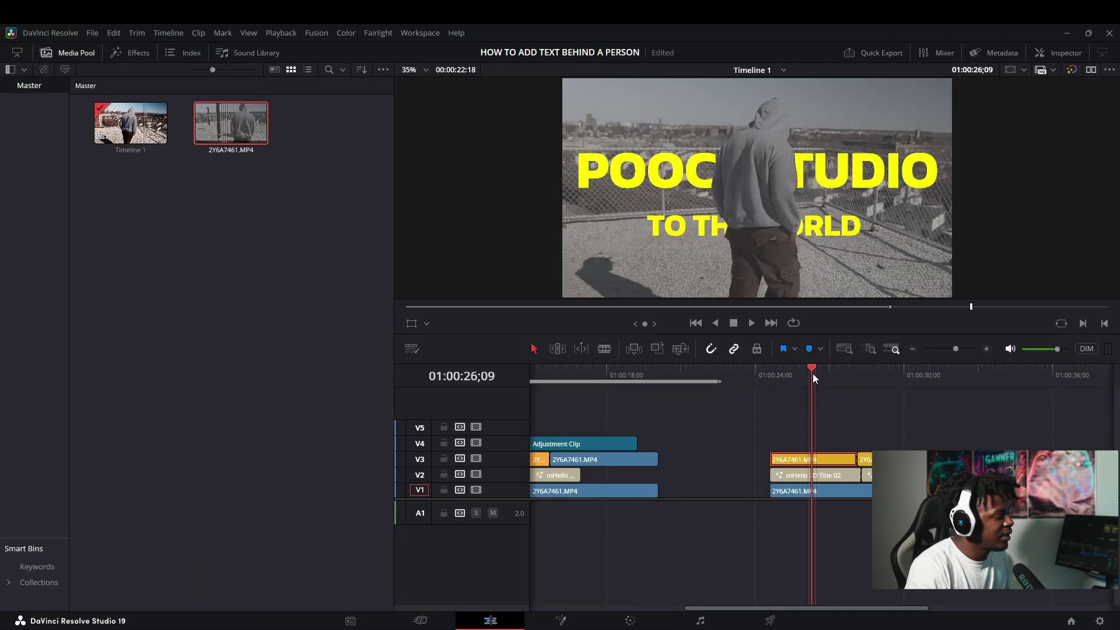